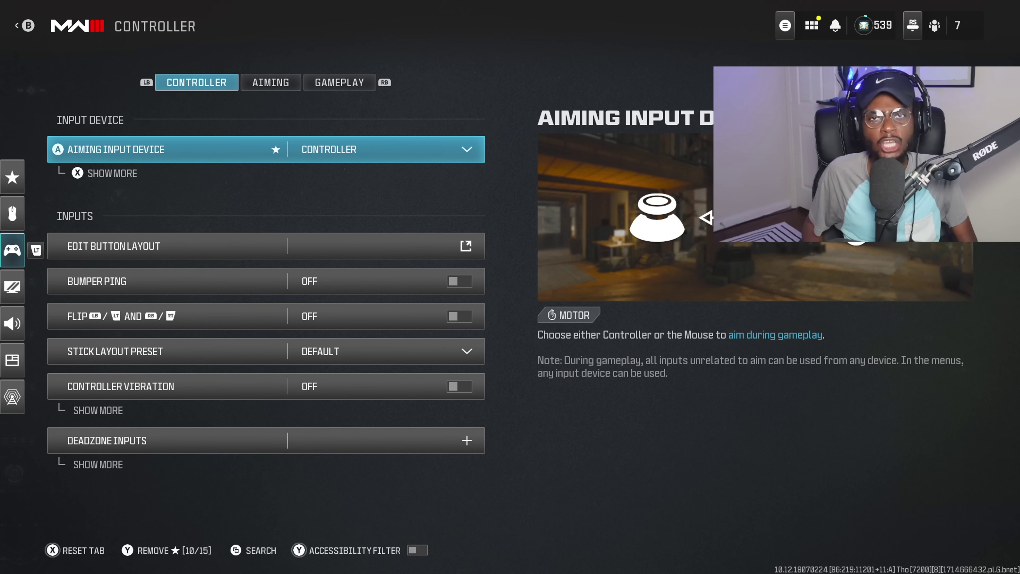
# Step: Choose the Tactical preset in the button layout editor and return to the controller settings
pyautogui.click(266, 246)
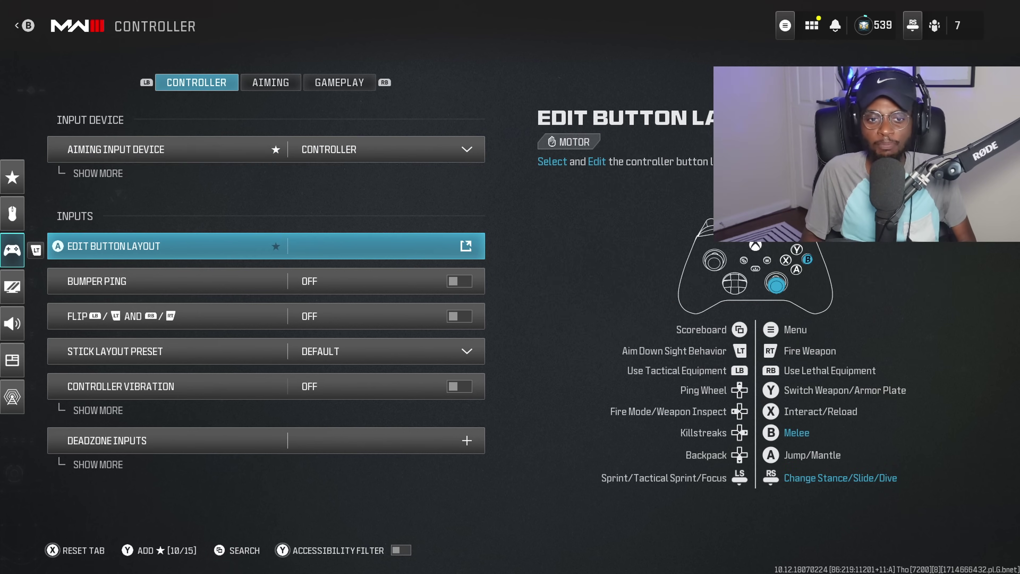
pyautogui.press('Return')
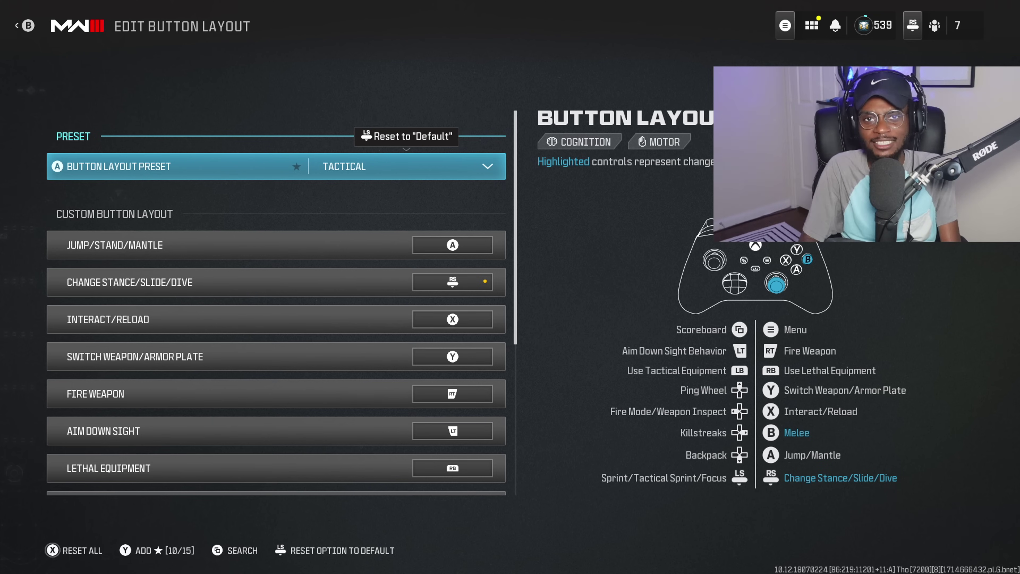
pyautogui.press('Return')
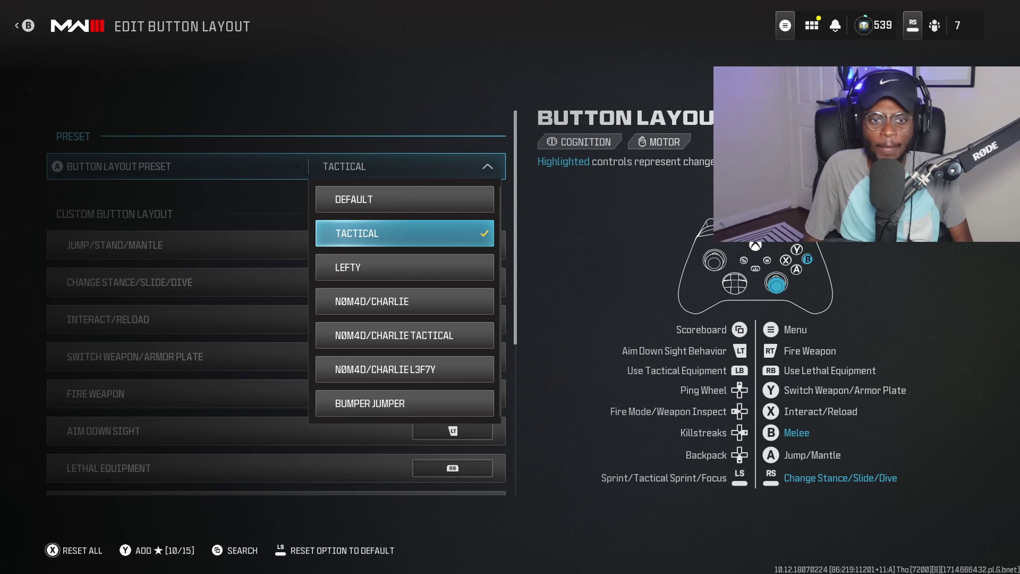
pyautogui.press('Return')
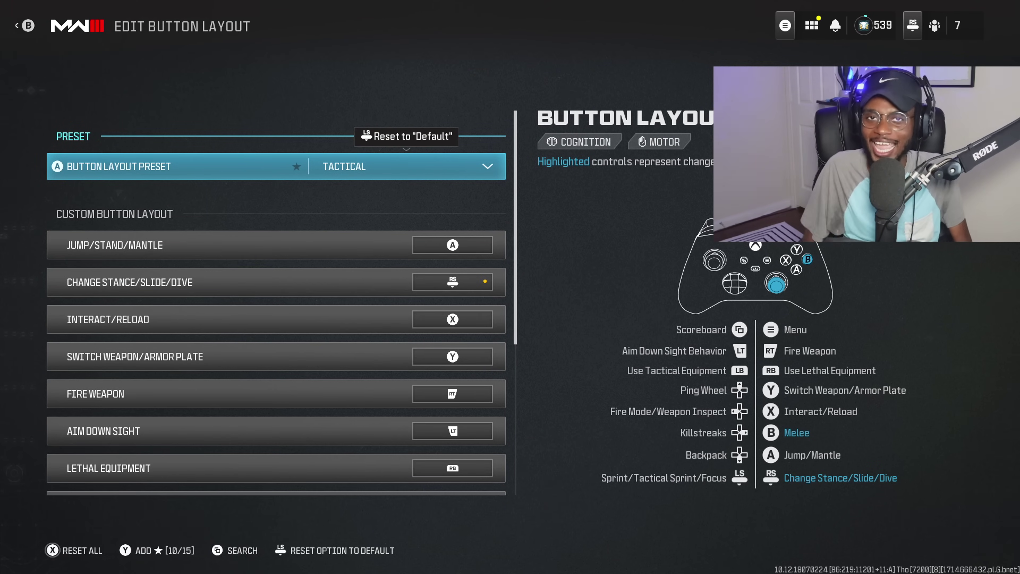
pyautogui.press('Escape')
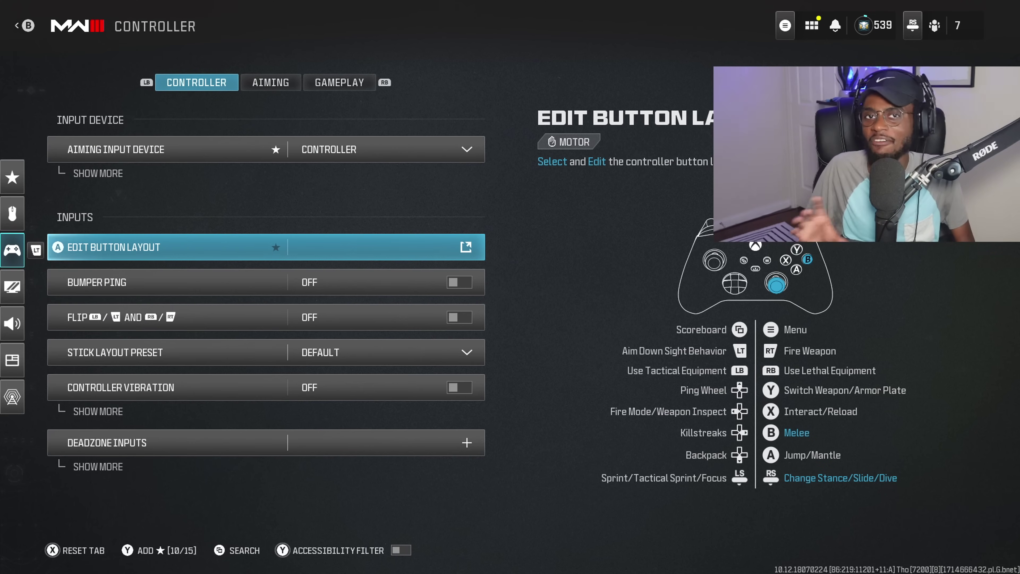
# Step: Review the remaining controller input settings, from bumper ping and trigger flip to vibration and deadzone inputs
pyautogui.press('Down')
pyautogui.press('Down')
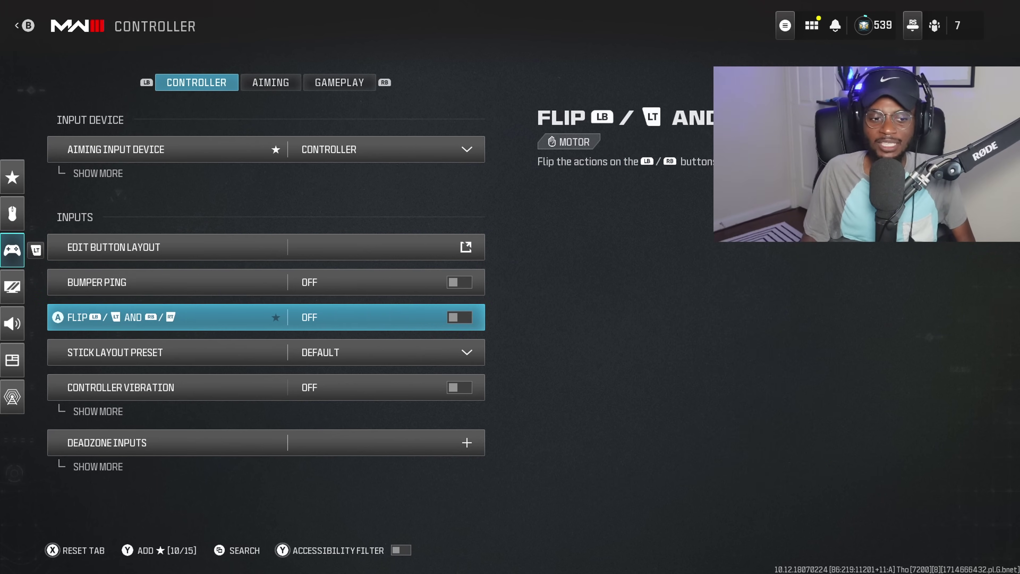
pyautogui.press('Down')
pyautogui.press('Down')
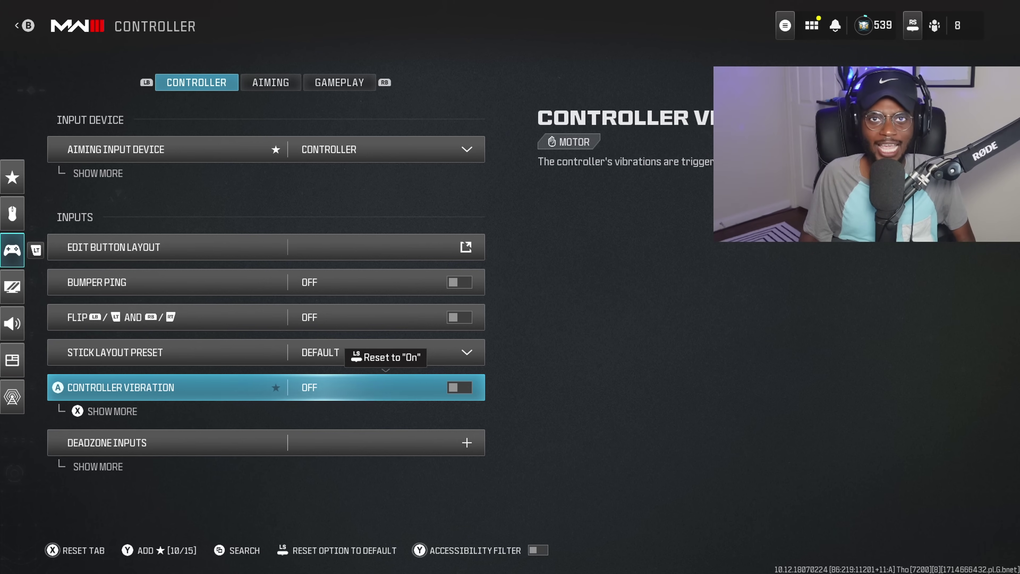
pyautogui.click(265, 442)
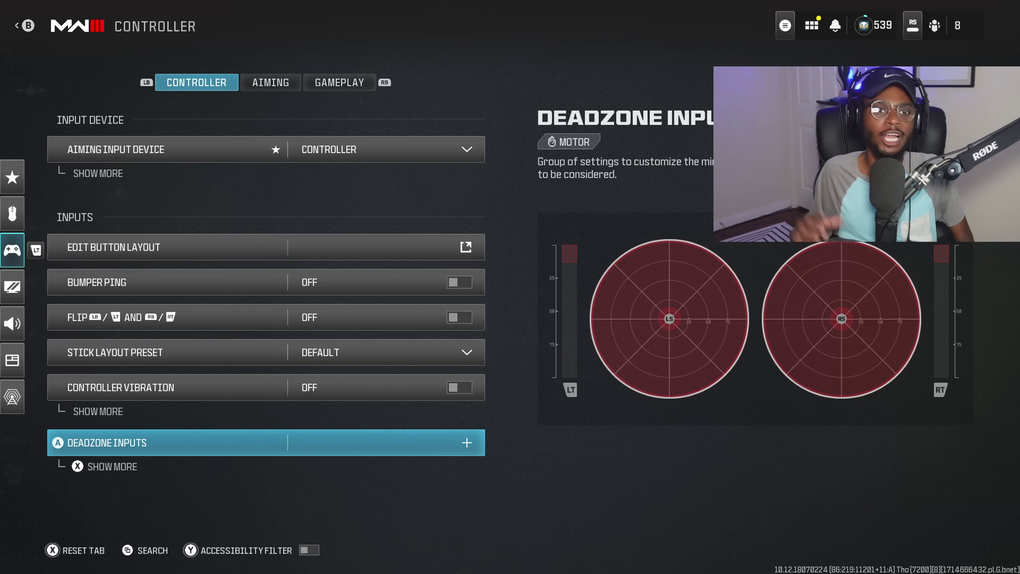
# Step: Set the horizontal stick sensitivity to 4 in the aiming settings
pyautogui.press('e')
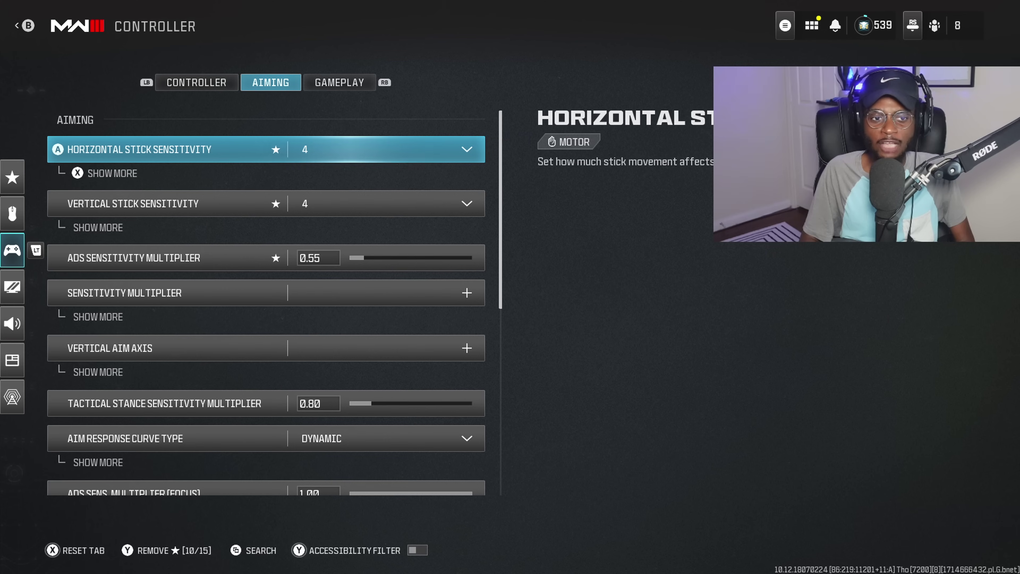
pyautogui.click(161, 203)
pyautogui.click(160, 149)
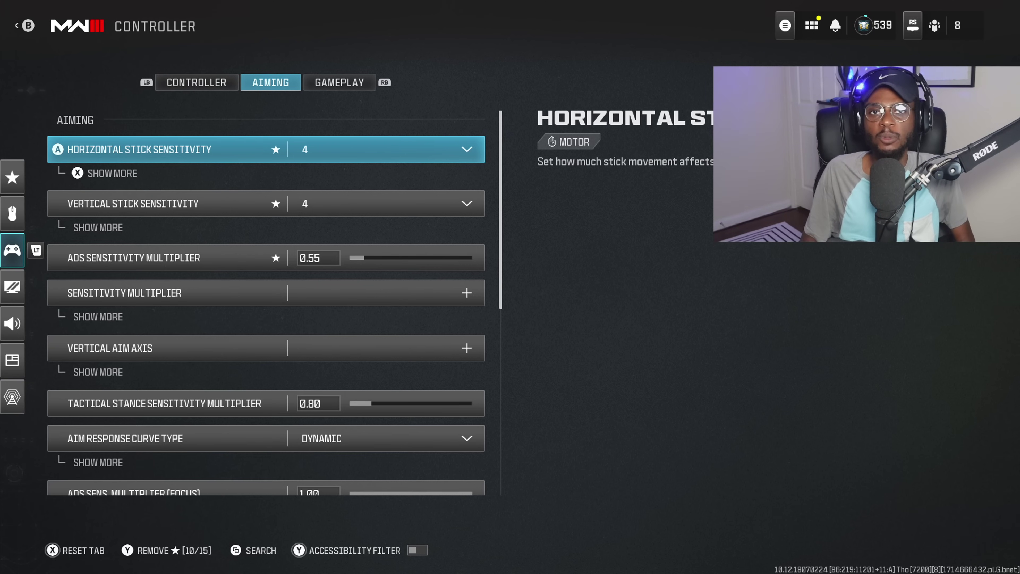
pyautogui.press('Return')
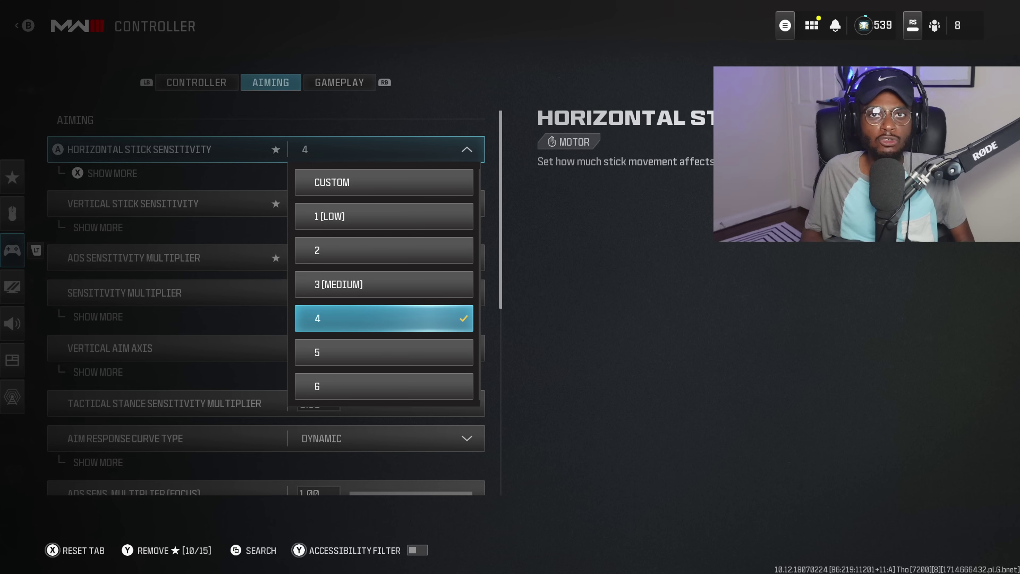
pyautogui.press('Return')
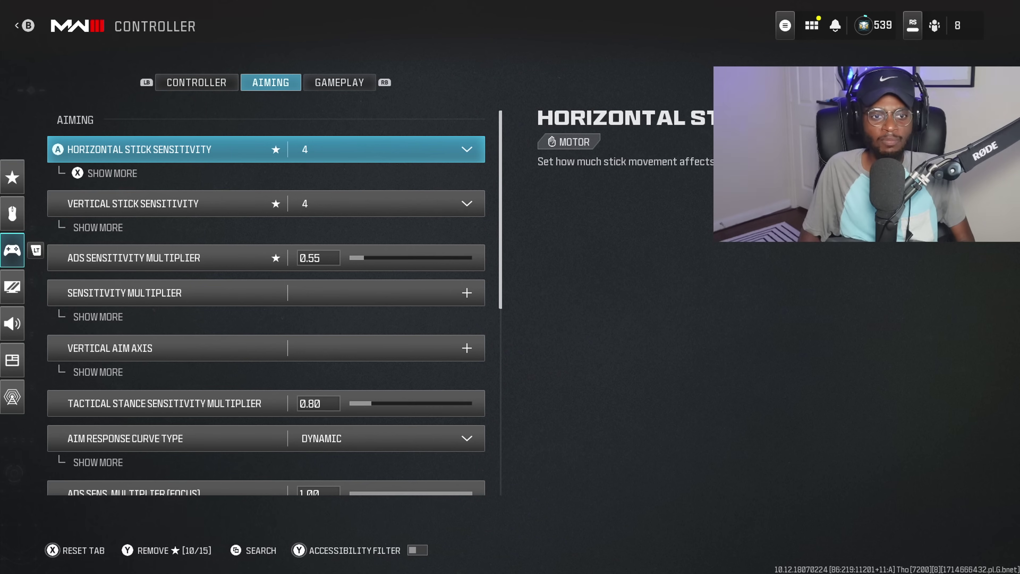
# Step: Set the aim response curve type to Dynamic, comparing it with the Linear option
pyautogui.press('Down')
pyautogui.press('Down')
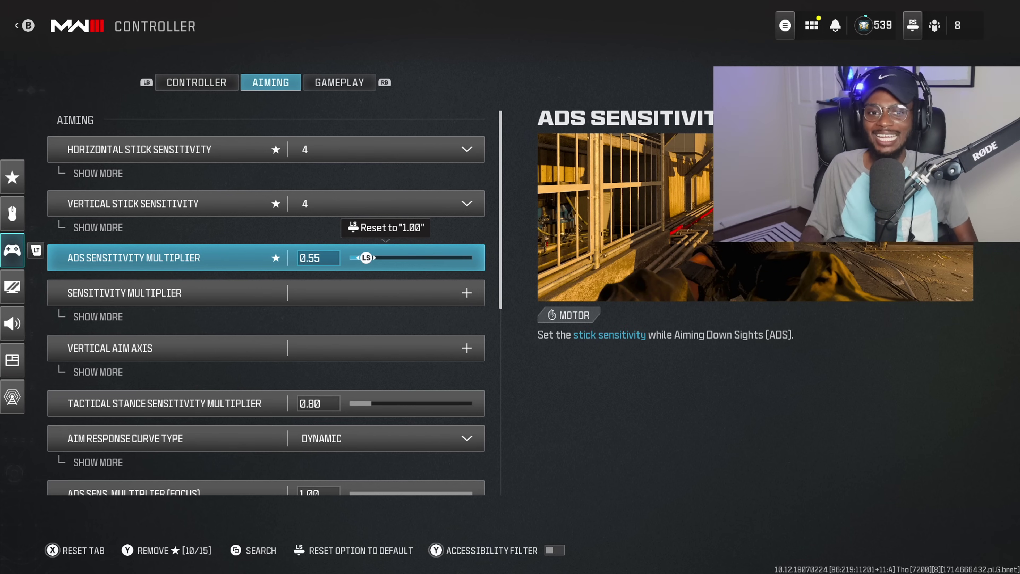
pyautogui.press('Down')
pyautogui.press('Down')
pyautogui.press('Down')
pyautogui.press('Down')
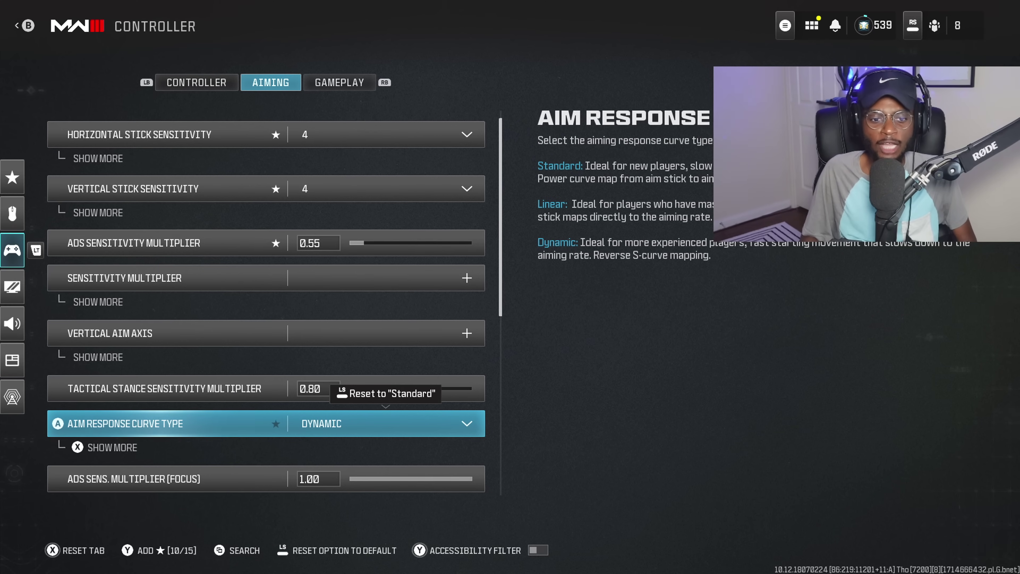
pyautogui.press('x')
pyautogui.press('x')
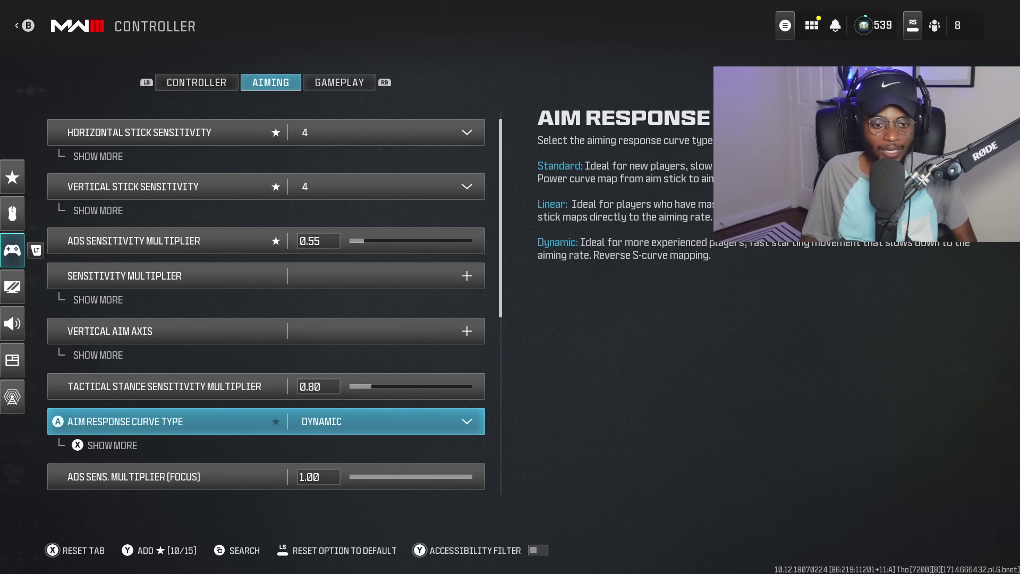
pyautogui.press('Return')
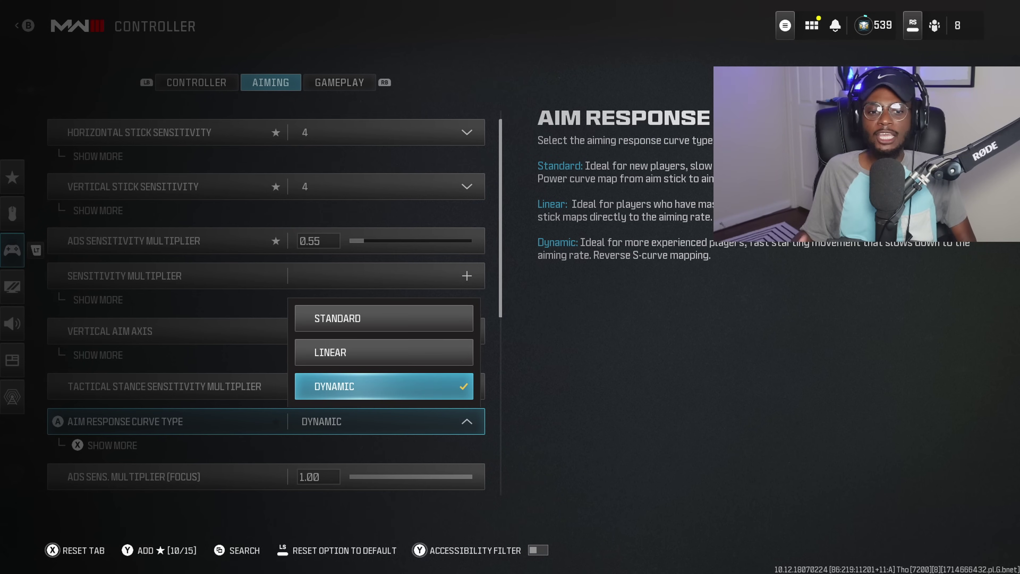
pyautogui.press('Up')
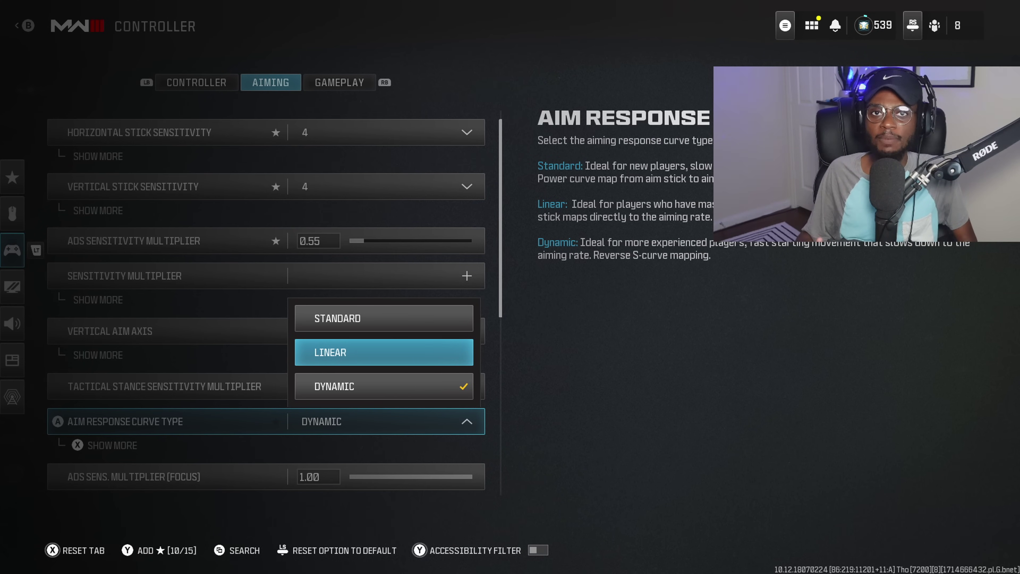
pyautogui.press('Down')
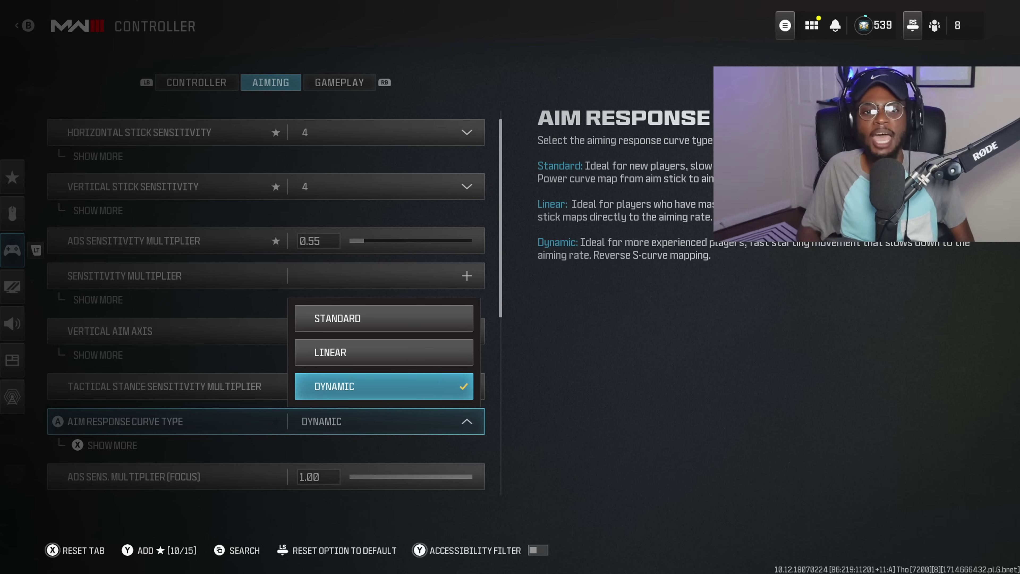
pyautogui.press('Return')
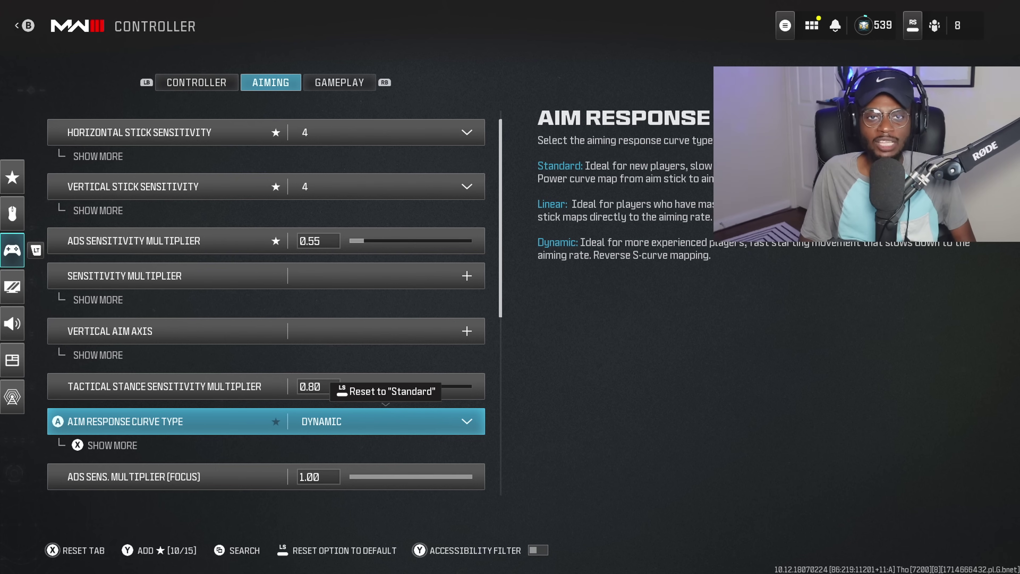
# Step: Set the aim assist type to Focusing
pyautogui.press('Down')
pyautogui.press('Down')
pyautogui.press('Down')
pyautogui.press('Down')
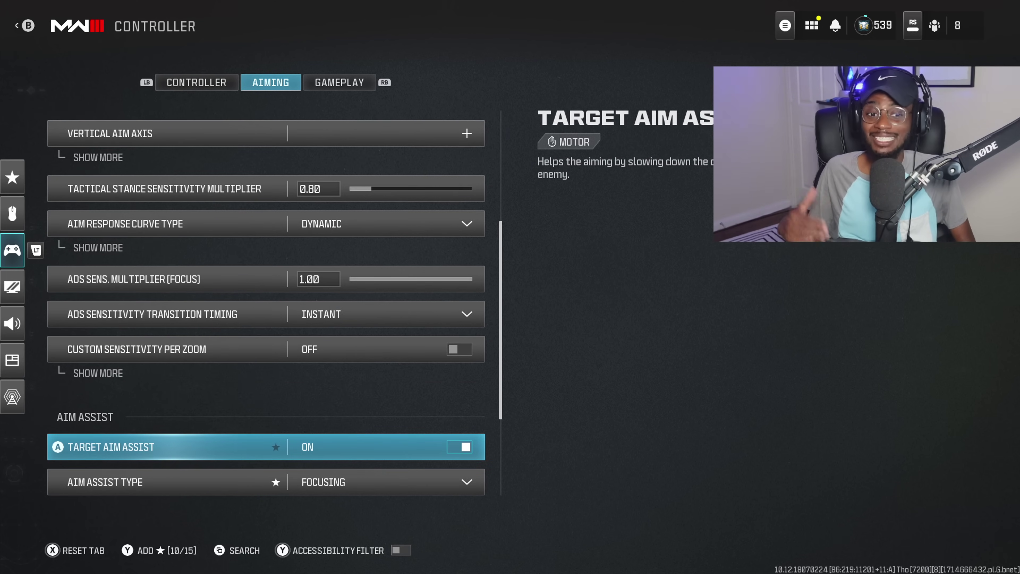
pyautogui.press('Down')
pyautogui.press('Return')
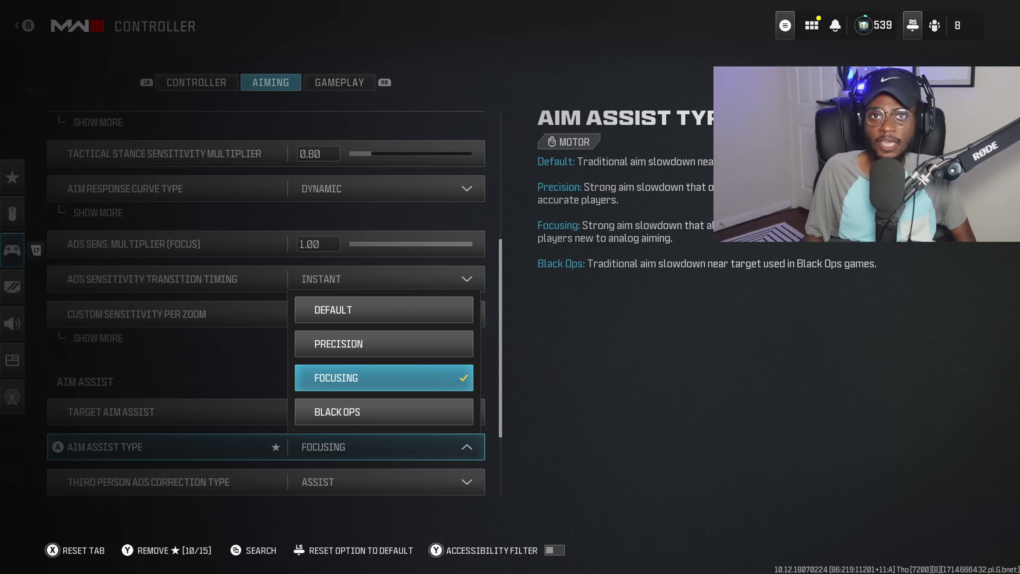
pyautogui.press('Return')
# Step: Review the aiming settings from aim assist back up to the ADS multiplier and stick sensitivities
pyautogui.press('Up')
pyautogui.press('Up')
pyautogui.press('Up')
pyautogui.press('Up')
pyautogui.press('Up')
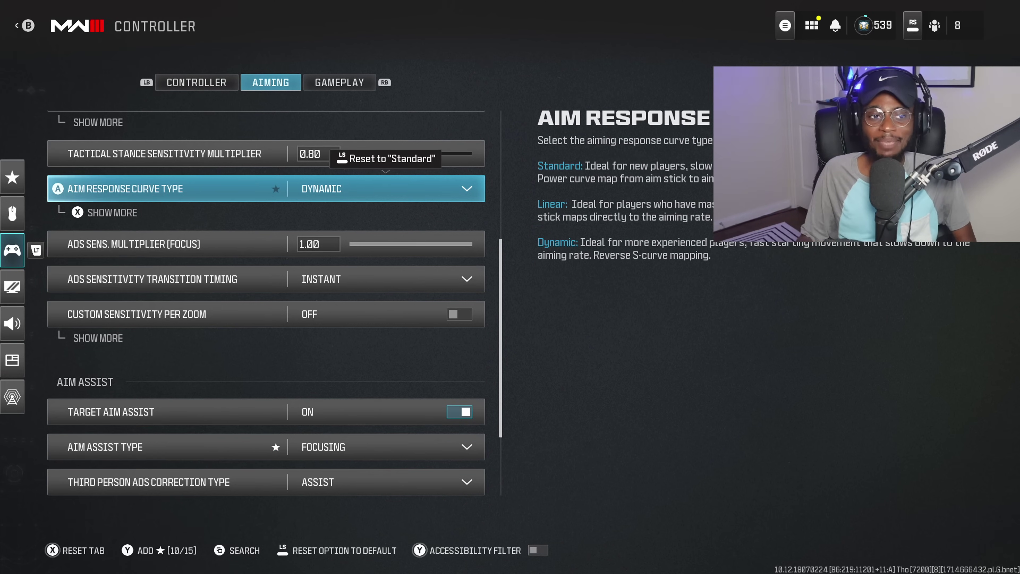
pyautogui.press('Up')
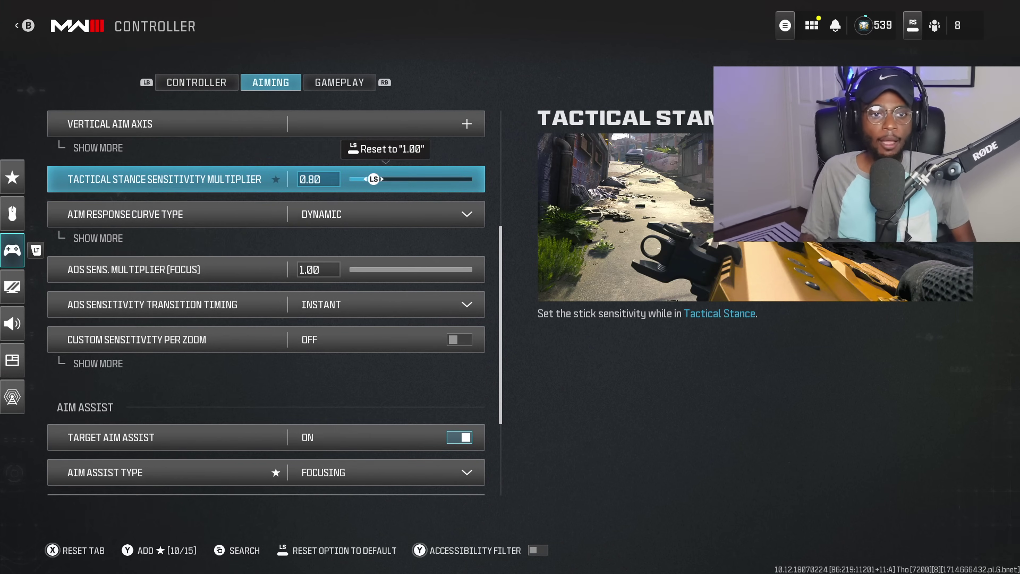
pyautogui.press('Up')
pyautogui.press('Up')
pyautogui.press('Up')
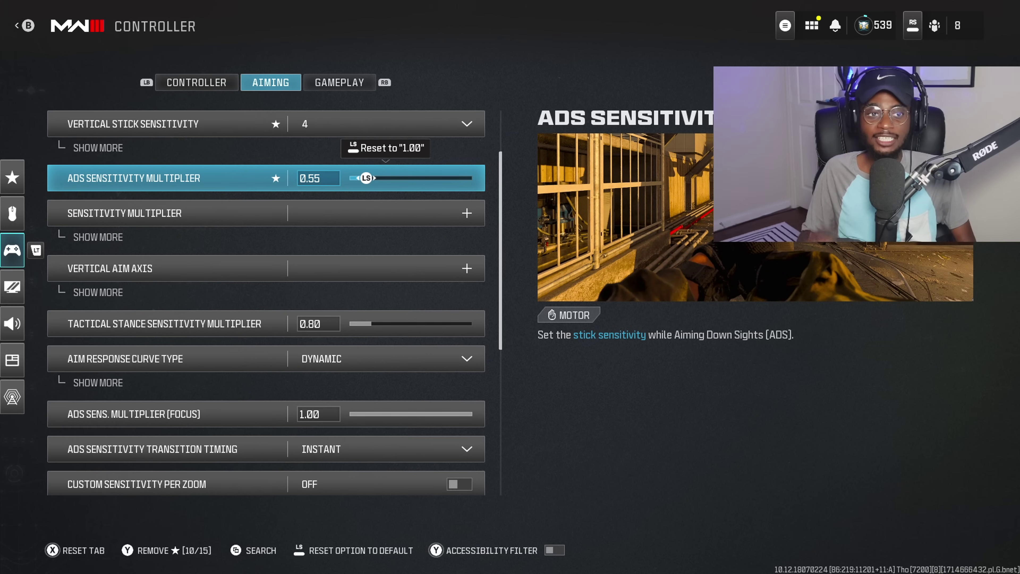
pyautogui.press('Up')
pyautogui.press('Up')
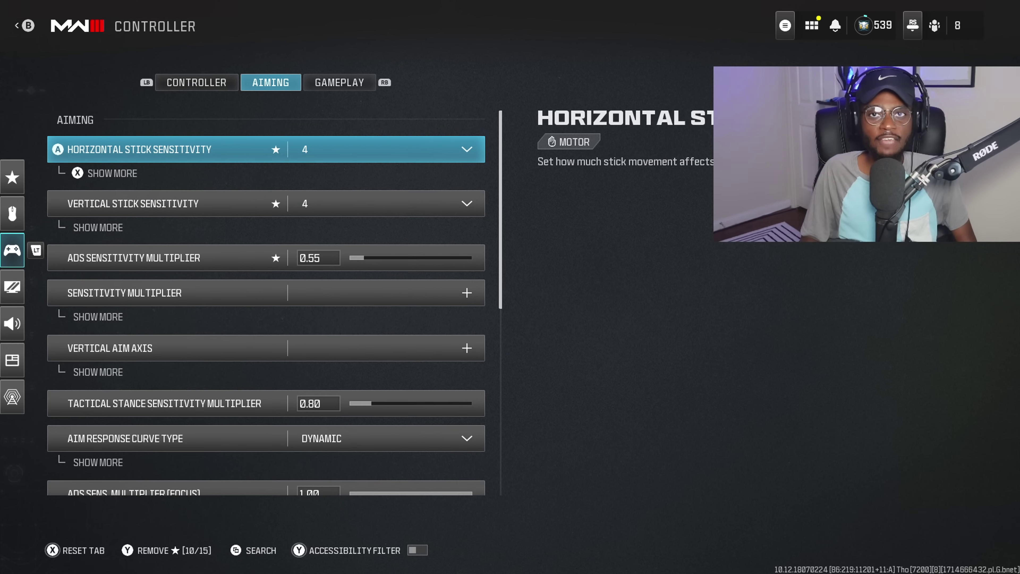
# Step: Examine the aiming options from stick sensitivity through ADS transition timing and third person correction to motion sensor aiming
pyautogui.press('Down')
pyautogui.press('Down')
pyautogui.press('Down')
pyautogui.press('Down')
pyautogui.press('Down')
pyautogui.press('Down')
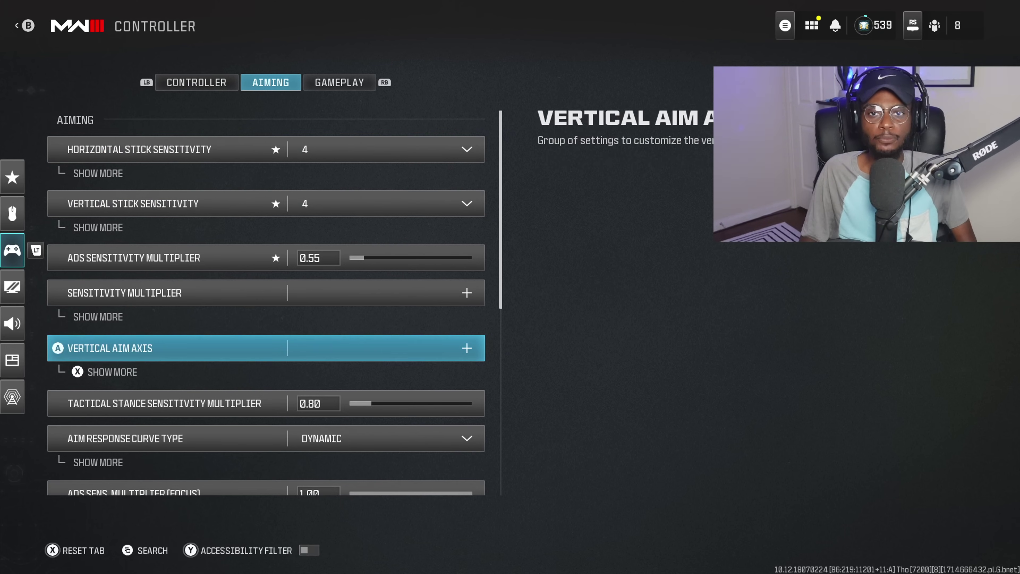
pyautogui.press('Down')
pyautogui.press('Down')
pyautogui.press('Down')
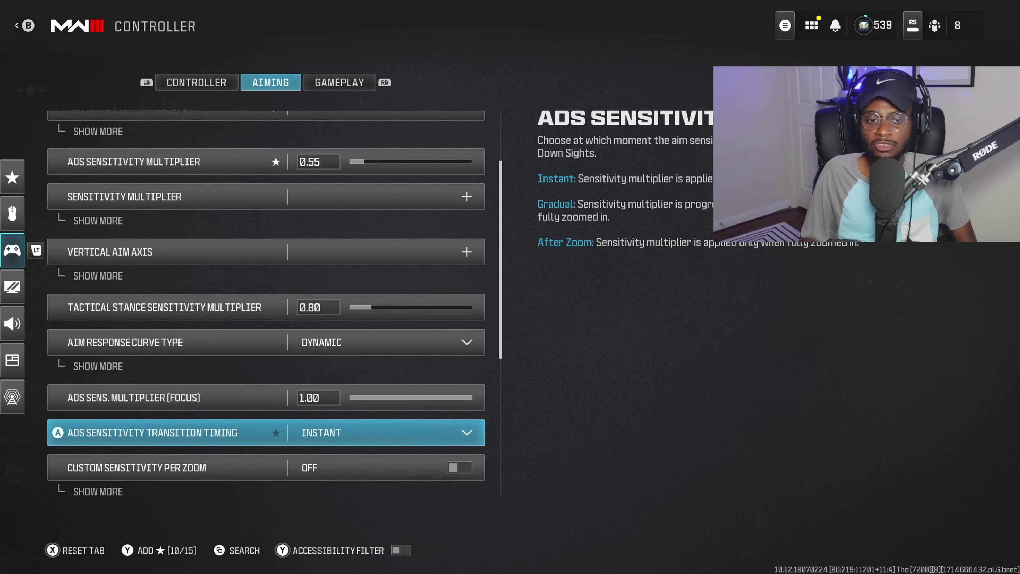
pyautogui.press('Down')
pyautogui.press('Down')
pyautogui.press('Down')
pyautogui.press('Down')
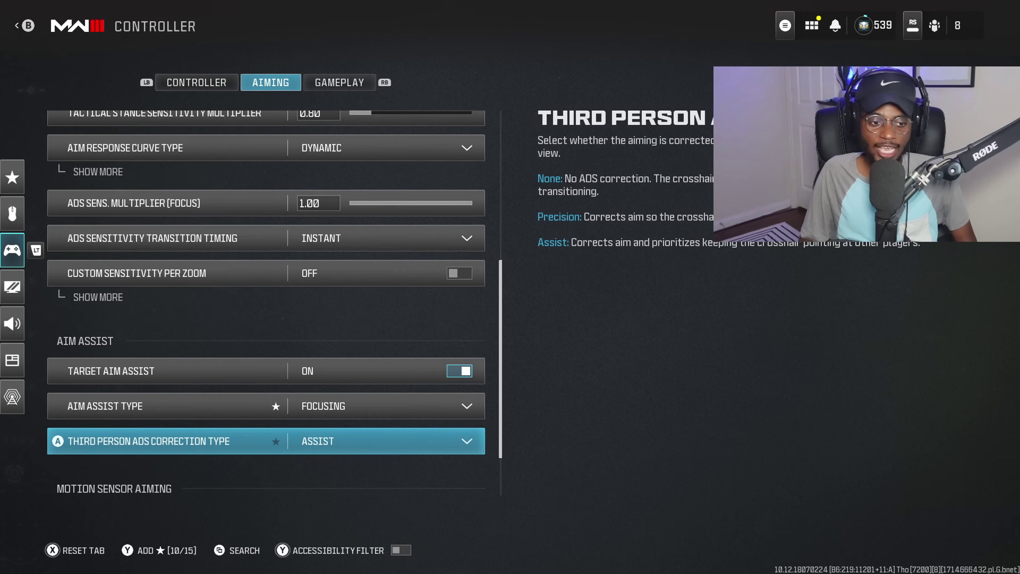
pyautogui.press('Down')
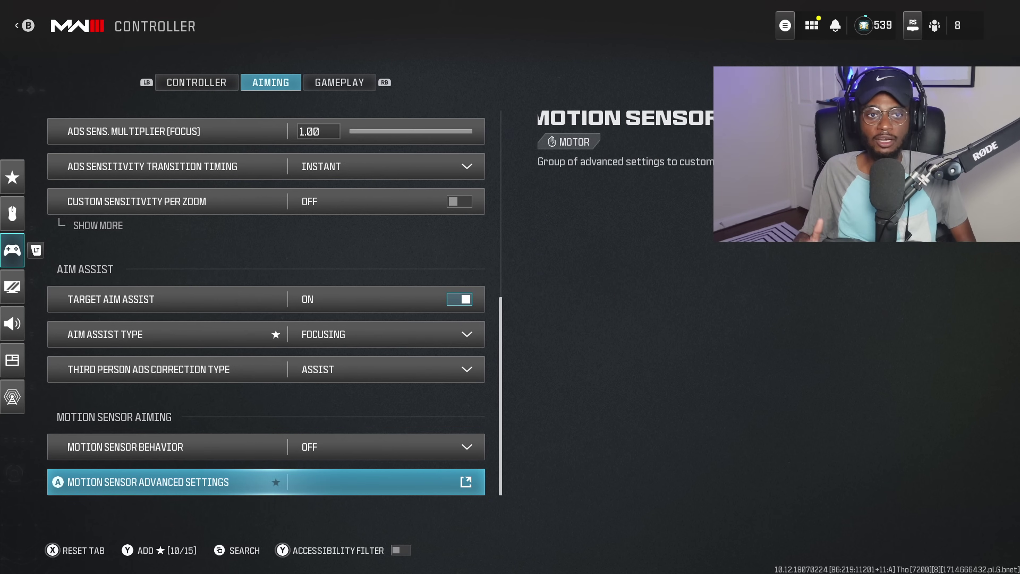
# Step: Set Automatic Sprint to Automatic Tactical Sprint in the gameplay settings
pyautogui.press('e')
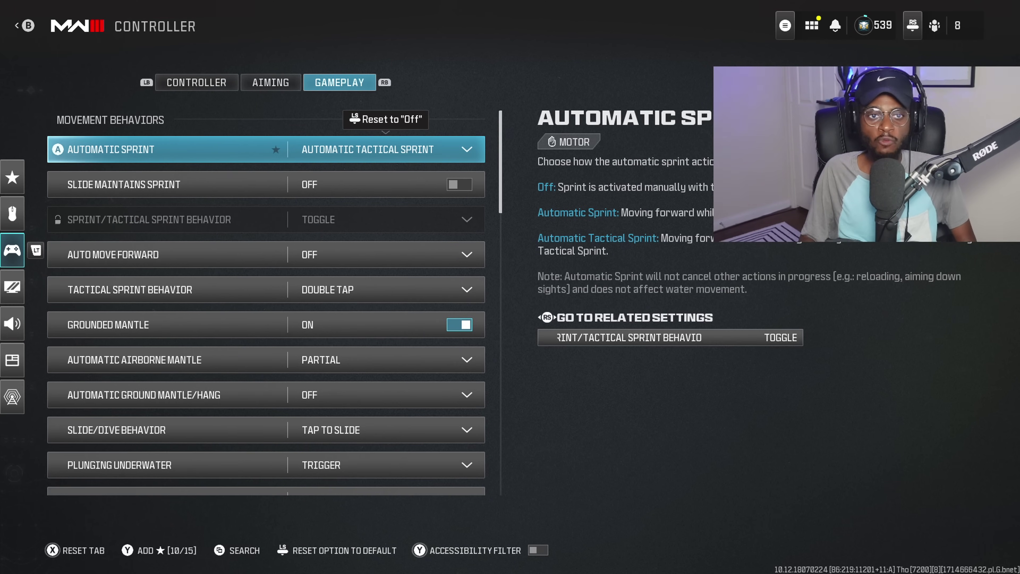
pyautogui.press('Return')
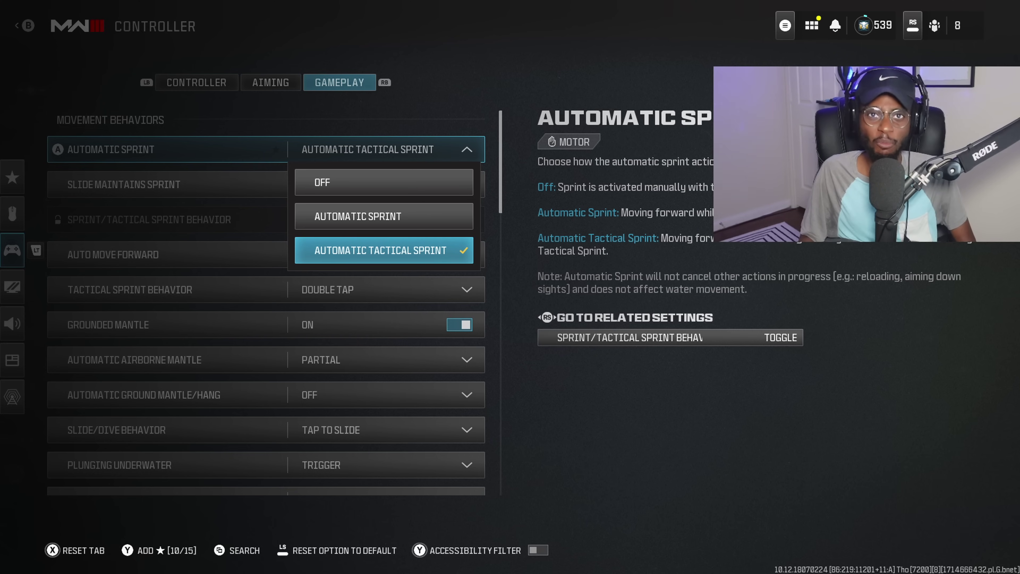
pyautogui.press('Return')
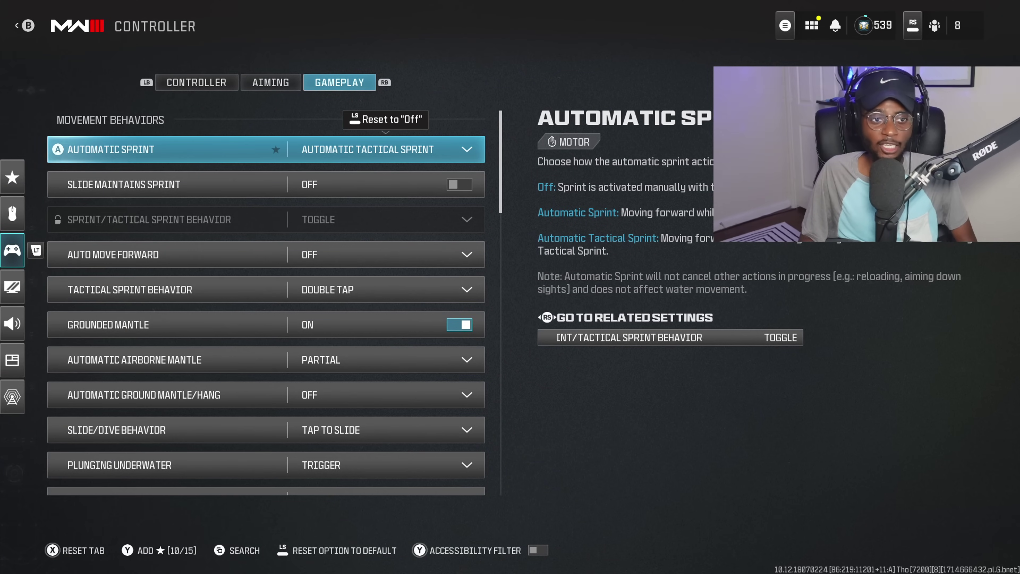
# Step: Review the movement behaviors from Automatic Sprint through mantling, sliding and parachute options to the first combat behaviors
pyautogui.press('Down')
pyautogui.press('Down')
pyautogui.press('Down')
pyautogui.press('Down')
pyautogui.press('Down')
pyautogui.press('Down')
pyautogui.press('Down')
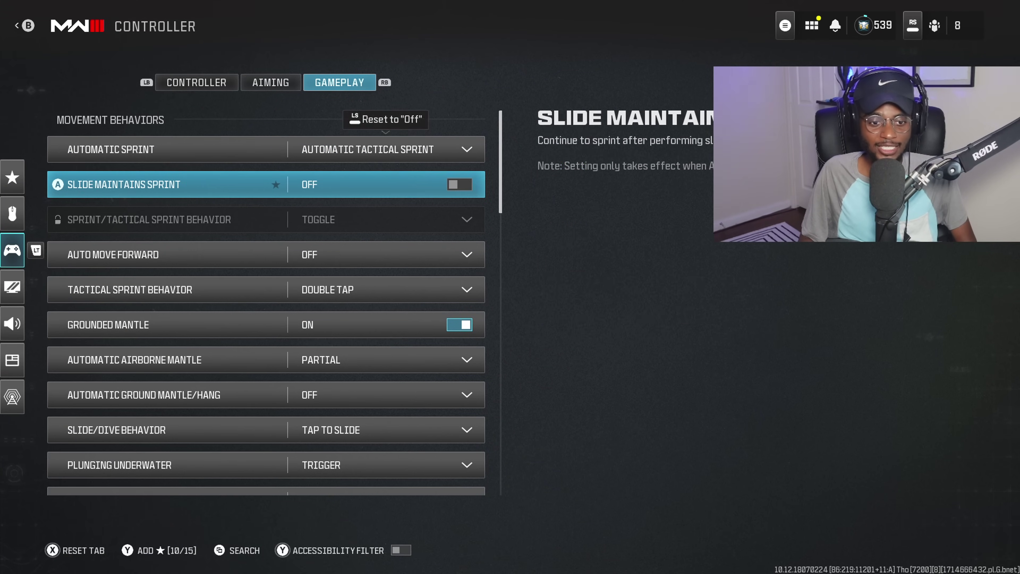
pyautogui.press('Down')
pyautogui.press('Down')
pyautogui.press('Down')
pyautogui.press('Down')
pyautogui.press('Down')
pyautogui.press('Down')
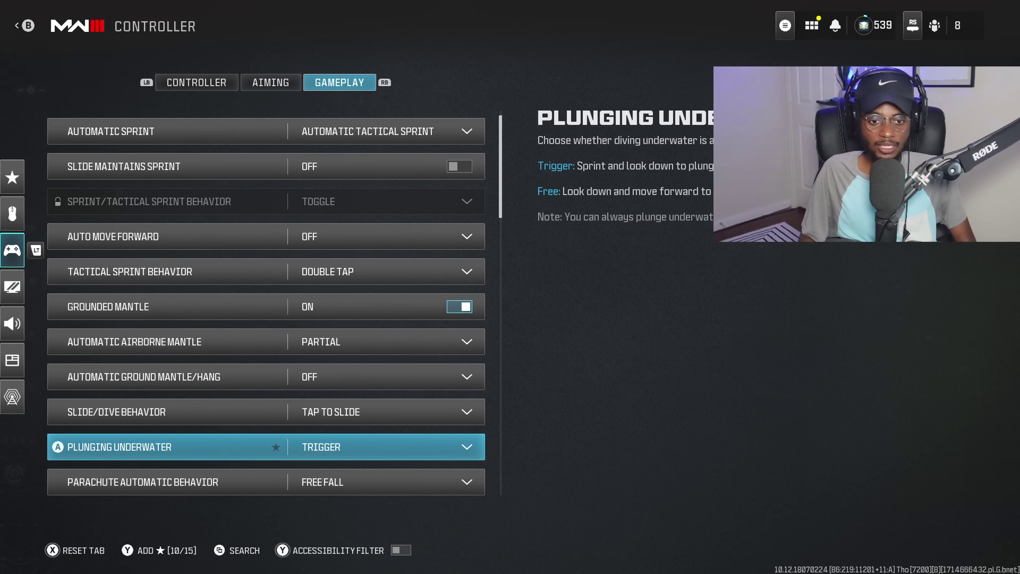
pyautogui.press('Down')
pyautogui.press('Down')
pyautogui.press('Down')
pyautogui.press('Down')
pyautogui.press('Down')
pyautogui.press('Down')
pyautogui.press('Down')
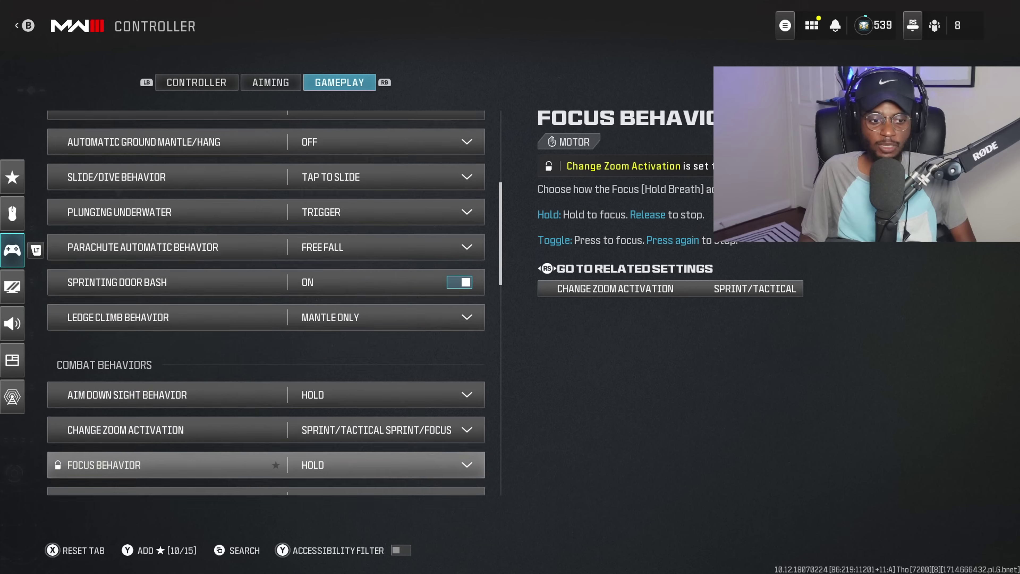
# Step: Examine the remaining combat behaviors, the vehicle behaviors and the overlay behaviors down to Double Tap Danger Ping Delay
pyautogui.press('Down')
pyautogui.press('Down')
pyautogui.press('Down')
pyautogui.press('Down')
pyautogui.press('Down')
pyautogui.press('Down')
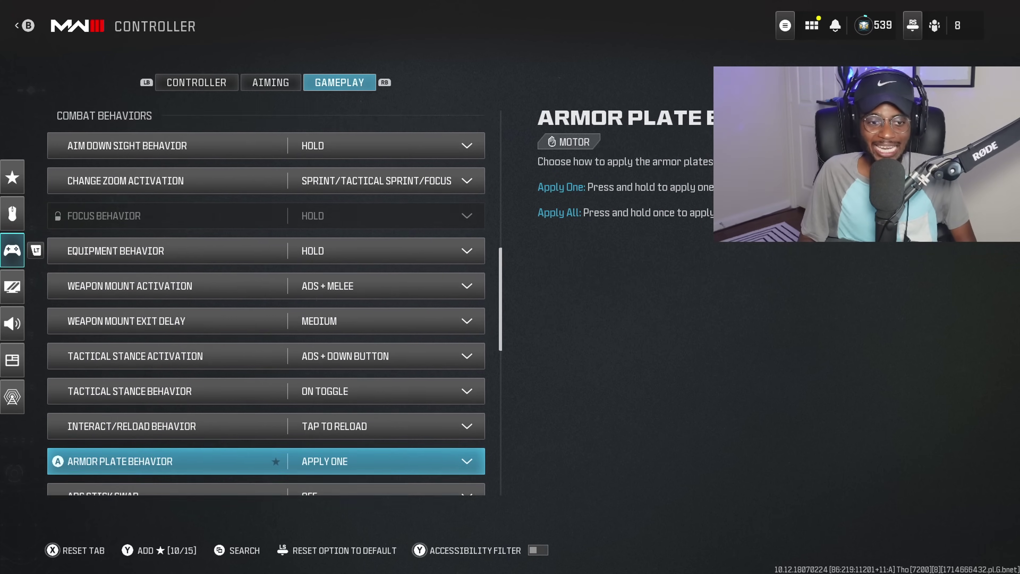
pyautogui.press('Down')
pyautogui.press('Down')
pyautogui.press('Down')
pyautogui.press('Down')
pyautogui.press('Down')
pyautogui.press('Down')
pyautogui.press('Down')
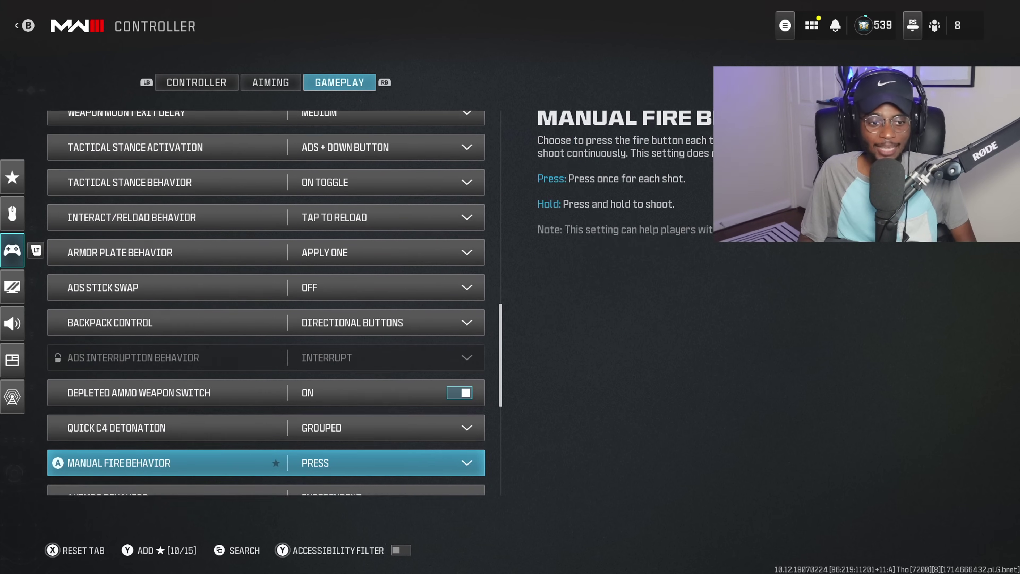
pyautogui.press('Down')
pyautogui.press('Down')
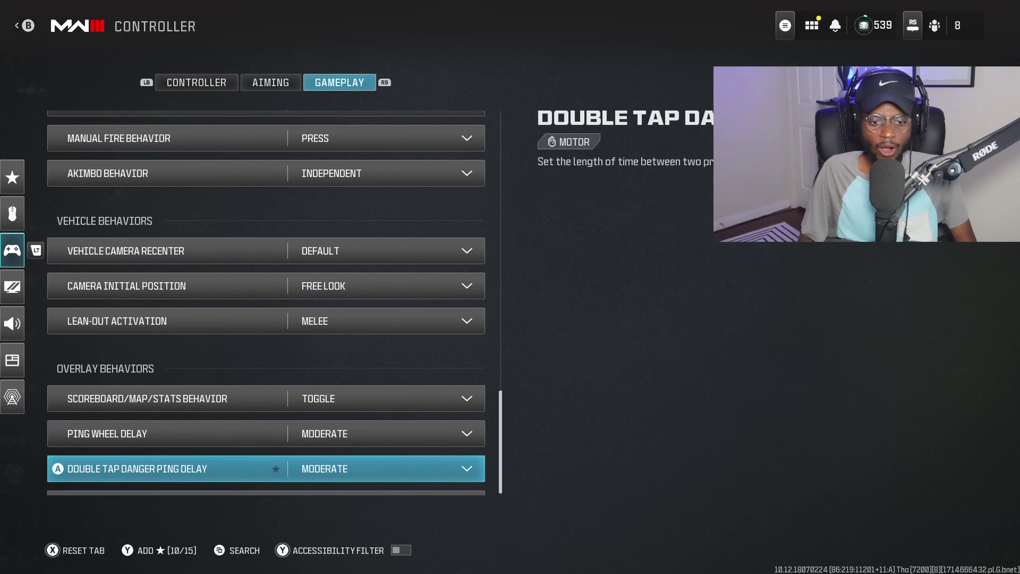
# Step: Go back up through the gameplay settings and return to the controller's input device and input settings
pyautogui.press('Up')
pyautogui.press('Up')
pyautogui.press('Up')
pyautogui.press('Up')
pyautogui.press('Up')
pyautogui.press('Up')
pyautogui.press('Up')
pyautogui.press('Up')
pyautogui.press('Up')
pyautogui.press('Up')
pyautogui.press('Up')
pyautogui.press('Up')
pyautogui.press('Up')
pyautogui.press('Up')
pyautogui.press('Up')
pyautogui.press('Up')
pyautogui.press('Up')
pyautogui.press('Up')
pyautogui.press('Up')
pyautogui.press('Up')
pyautogui.press('q')
pyautogui.press('q')
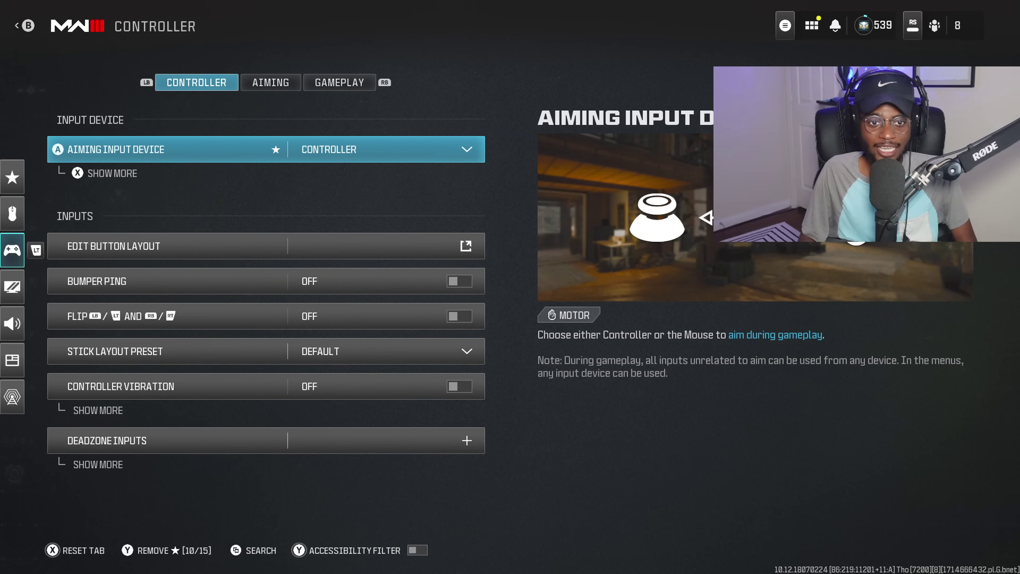
# Step: Examine the controller button layout and the input options below it
pyautogui.press('Down')
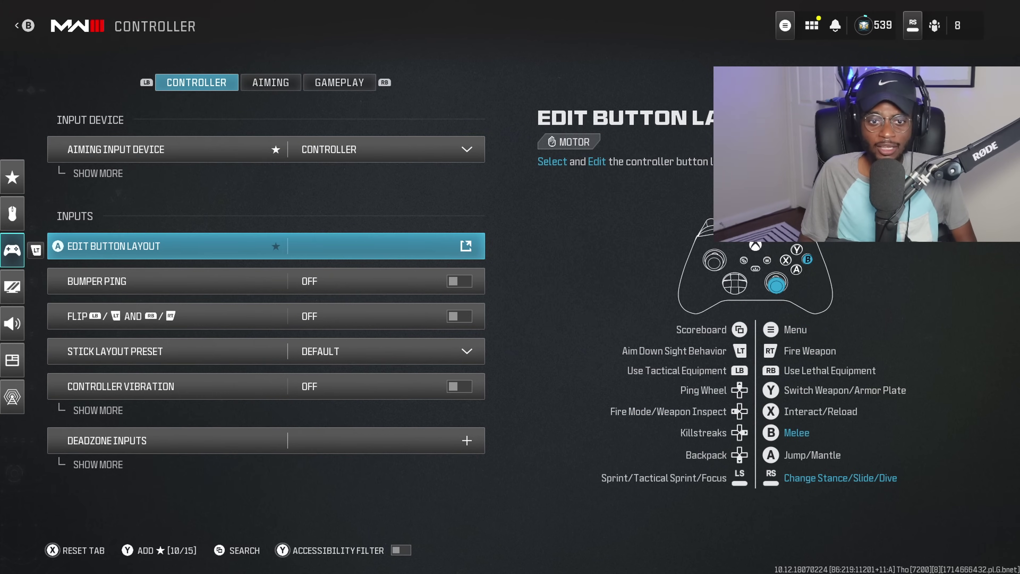
pyautogui.press('Return')
pyautogui.press('Escape')
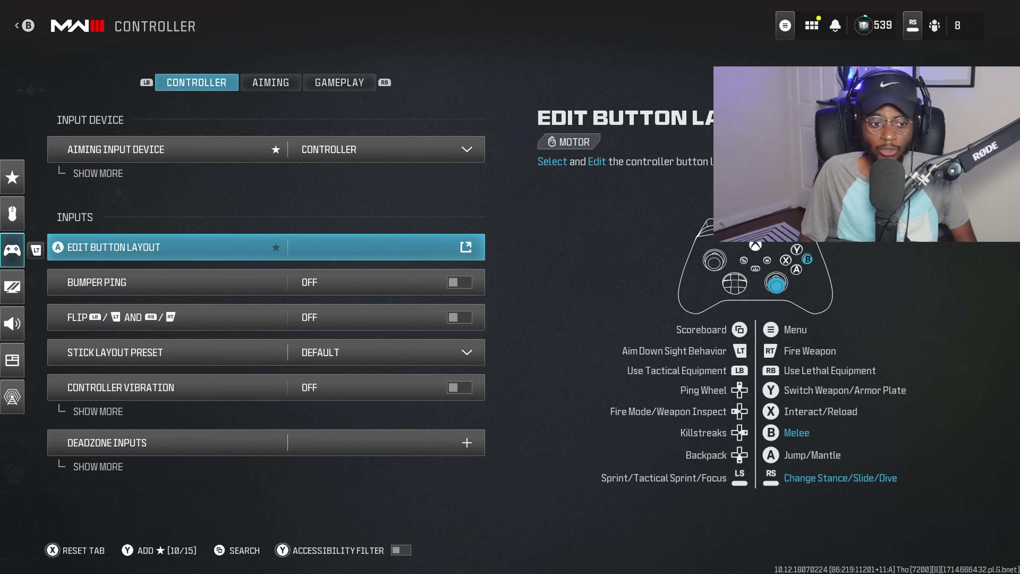
pyautogui.press('Down')
pyautogui.press('Down')
pyautogui.press('Down')
pyautogui.press('Down')
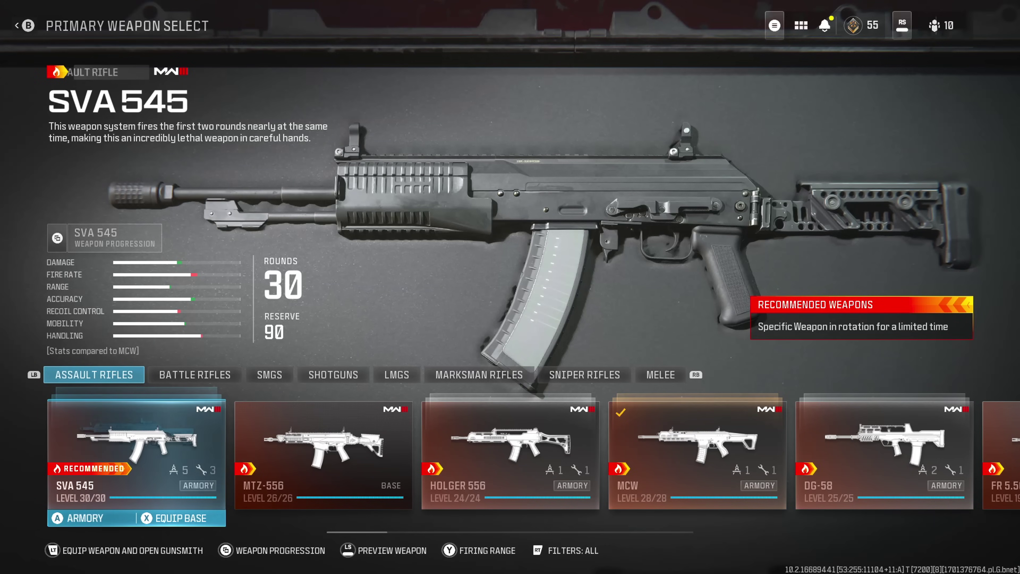
# Step: Browse the assault rifles in the primary weapon selection and the available optic attachments
pyautogui.press('Right')
pyautogui.press('Right')
pyautogui.press('Right')
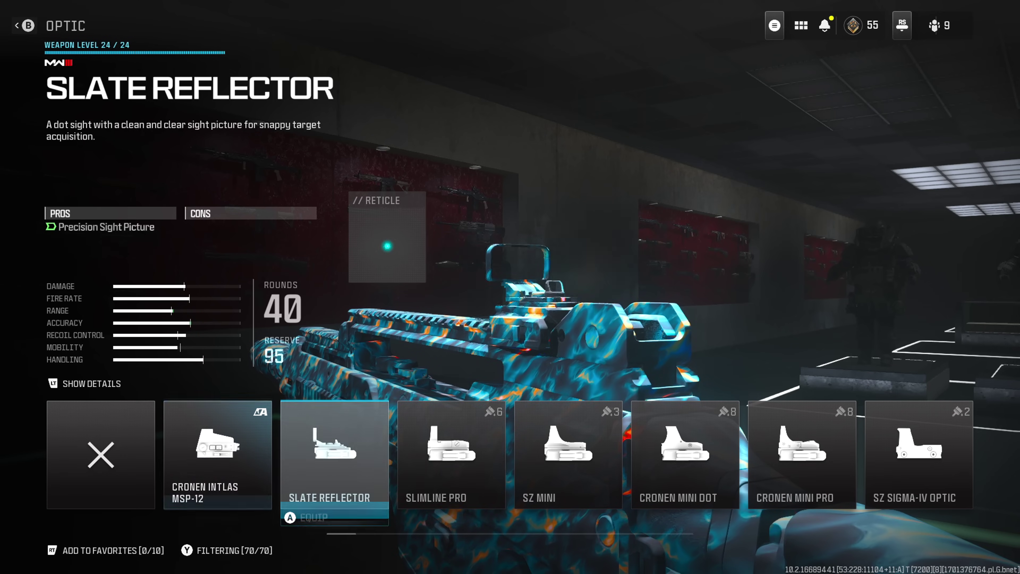
pyautogui.press('Right')
pyautogui.press('Right')
pyautogui.press('Right')
pyautogui.press('Right')
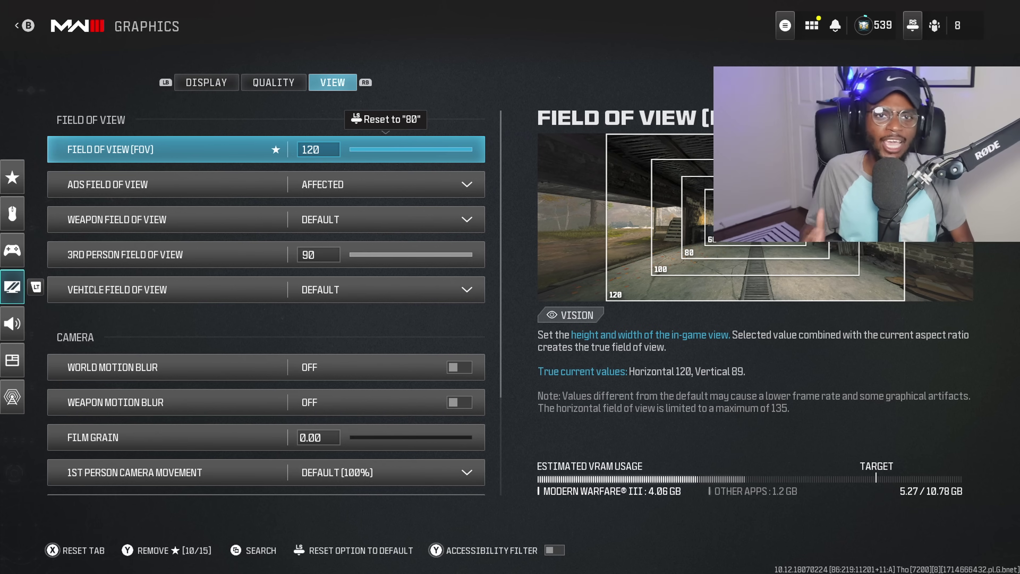
# Step: Compare the ADS Field of View options in the graphics view settings and choose Affected
pyautogui.click(168, 184)
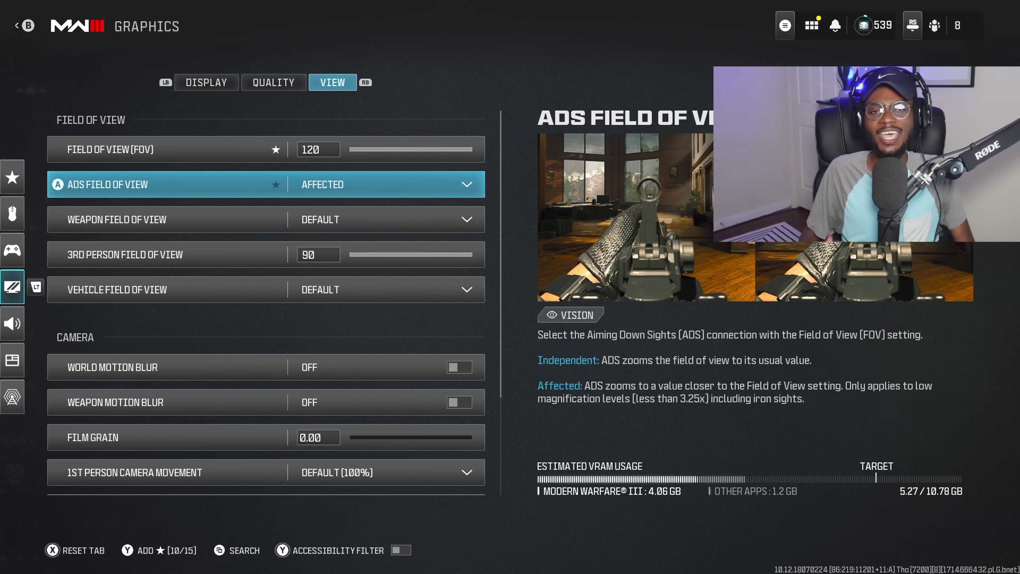
pyautogui.press('Return')
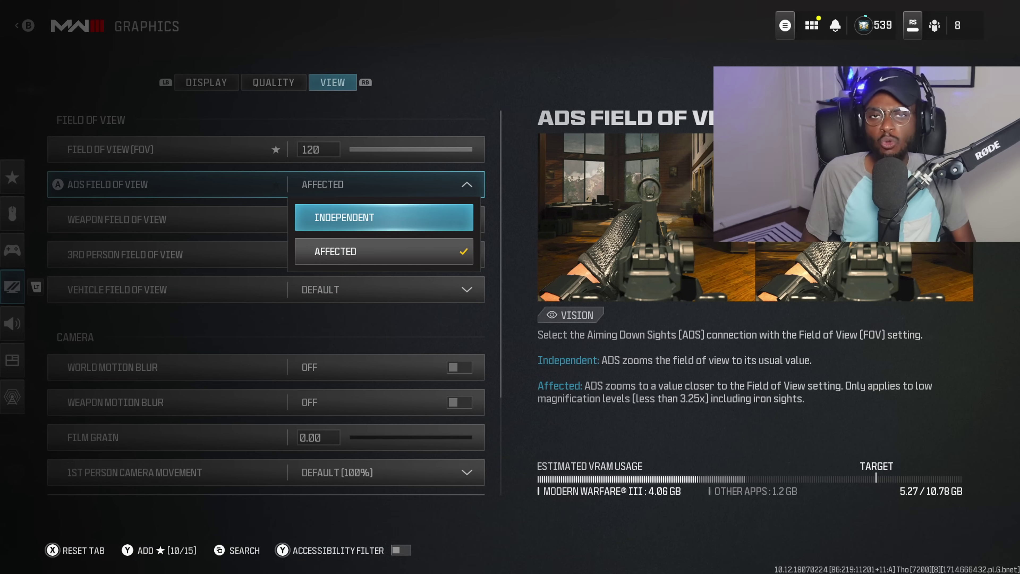
pyautogui.press('Down')
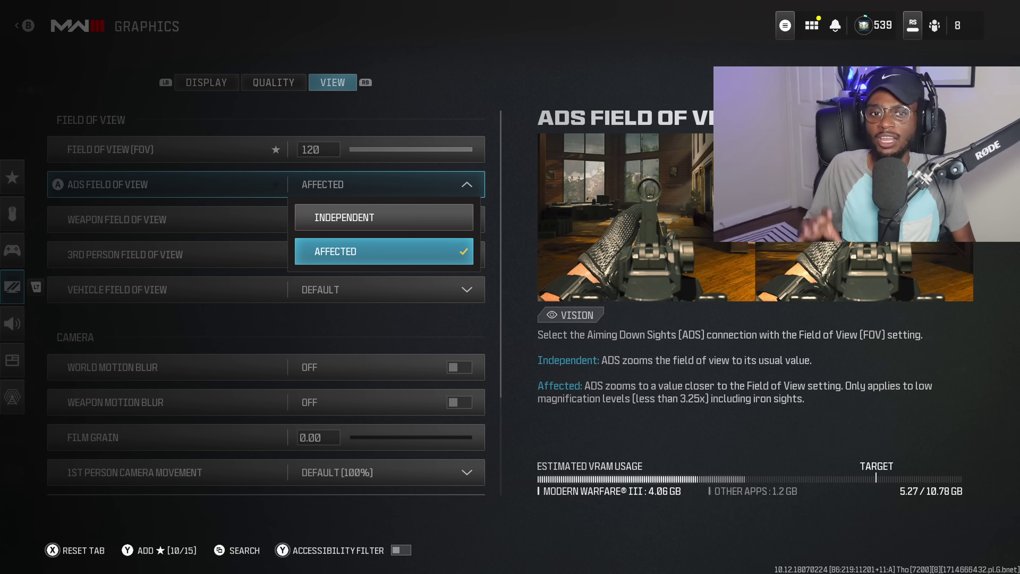
pyautogui.click(384, 217)
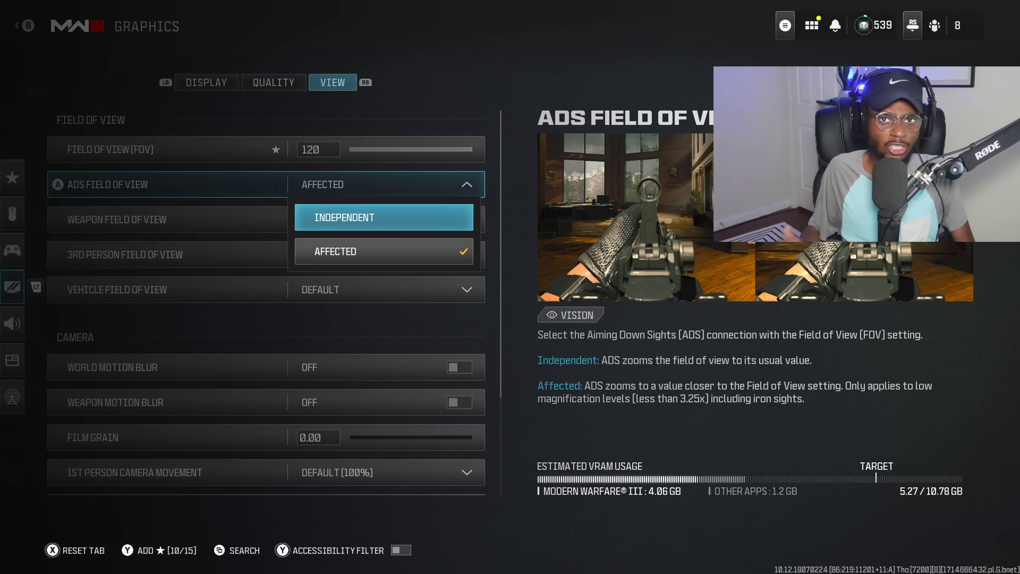
pyautogui.click(384, 251)
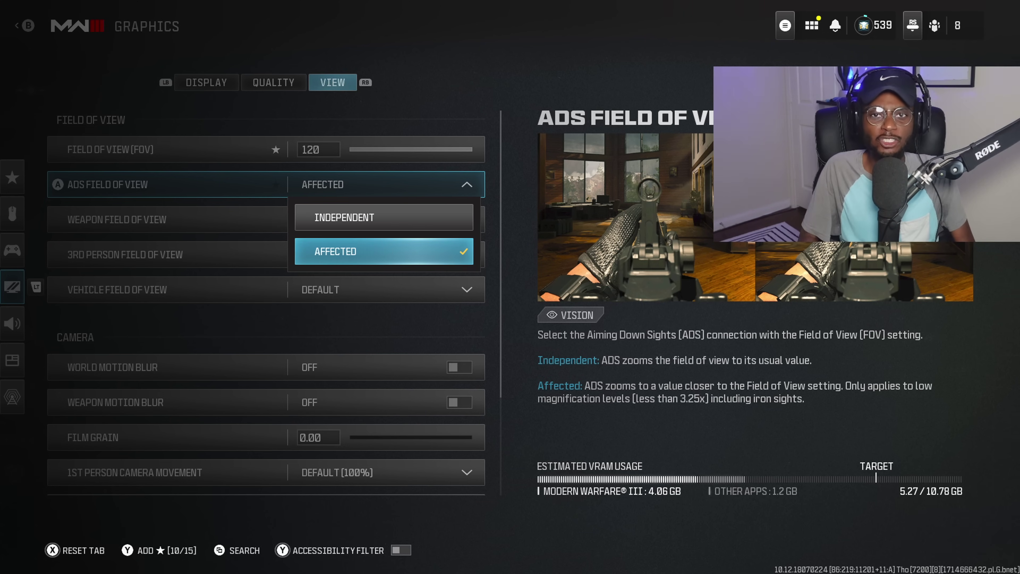
pyautogui.press('Return')
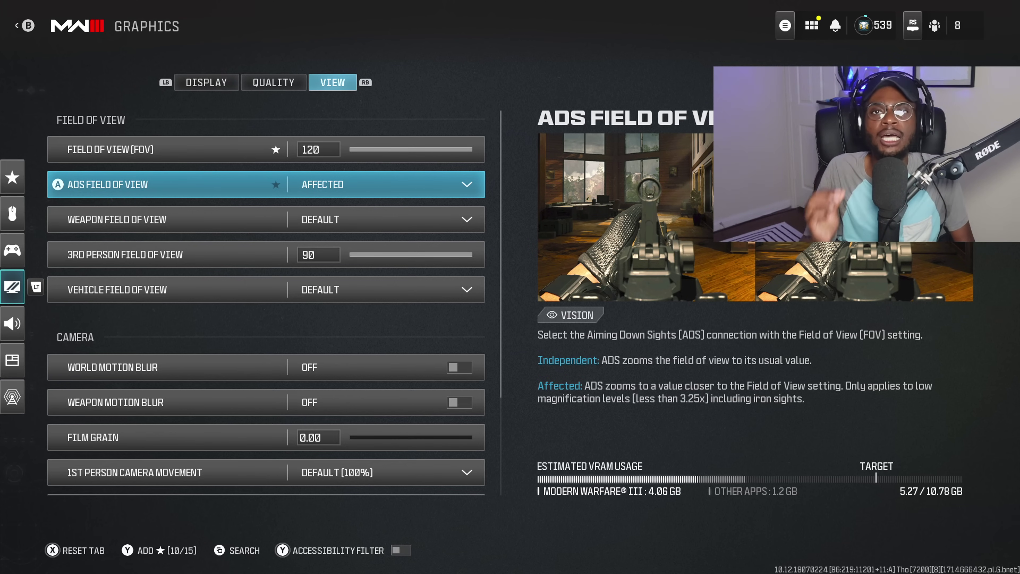
# Step: Review the remaining field of view settings and the camera settings, including World Motion Blur and Weapon Motion Blur
pyautogui.press('Down')
pyautogui.press('Down')
pyautogui.press('Down')
pyautogui.press('Down')
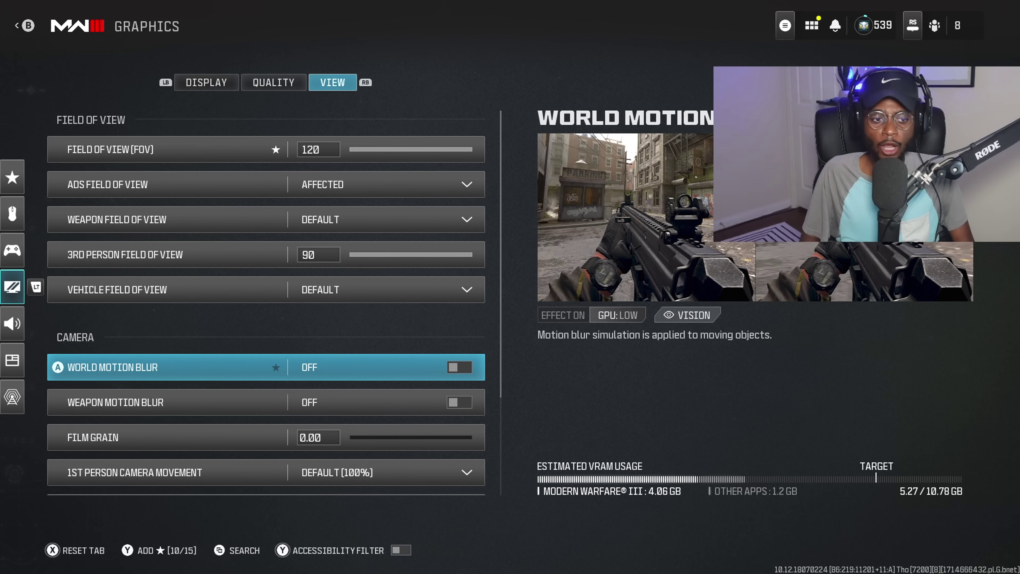
pyautogui.press('Down')
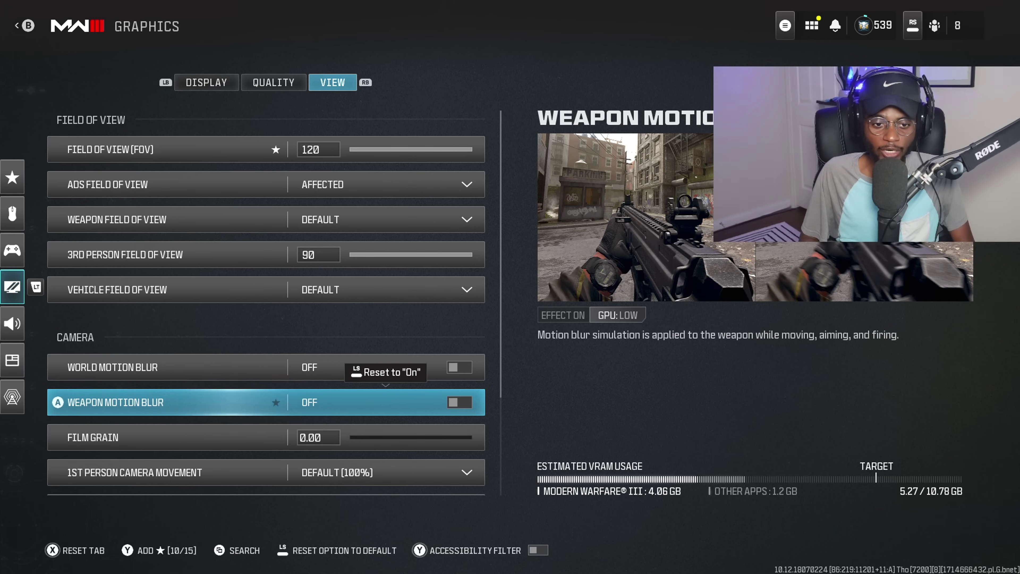
pyautogui.press('Down')
pyautogui.click(161, 367)
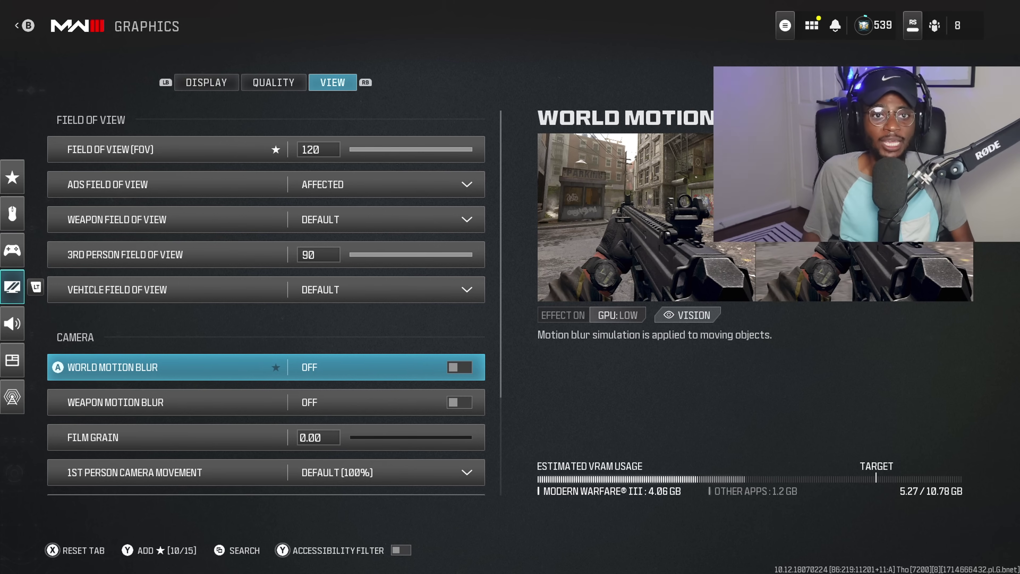
pyautogui.press('Down')
pyautogui.press('Down')
pyautogui.press('Down')
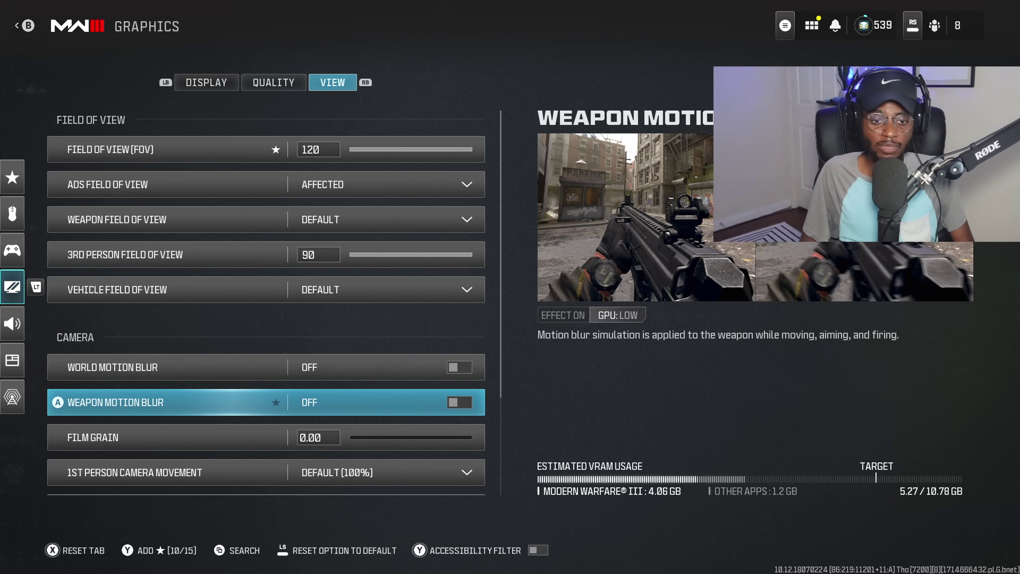
pyautogui.press('Down')
pyautogui.press('Down')
pyautogui.press('Down')
pyautogui.press('Down')
pyautogui.press('Down')
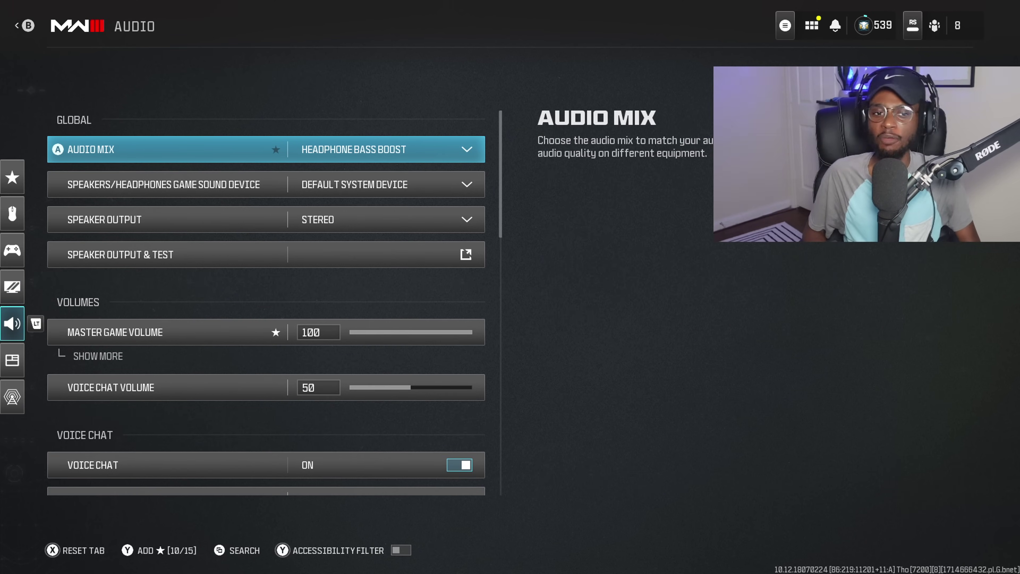
# Step: Set the Audio Mix to Headphone Bass Boost in the audio settings
pyautogui.press('Return')
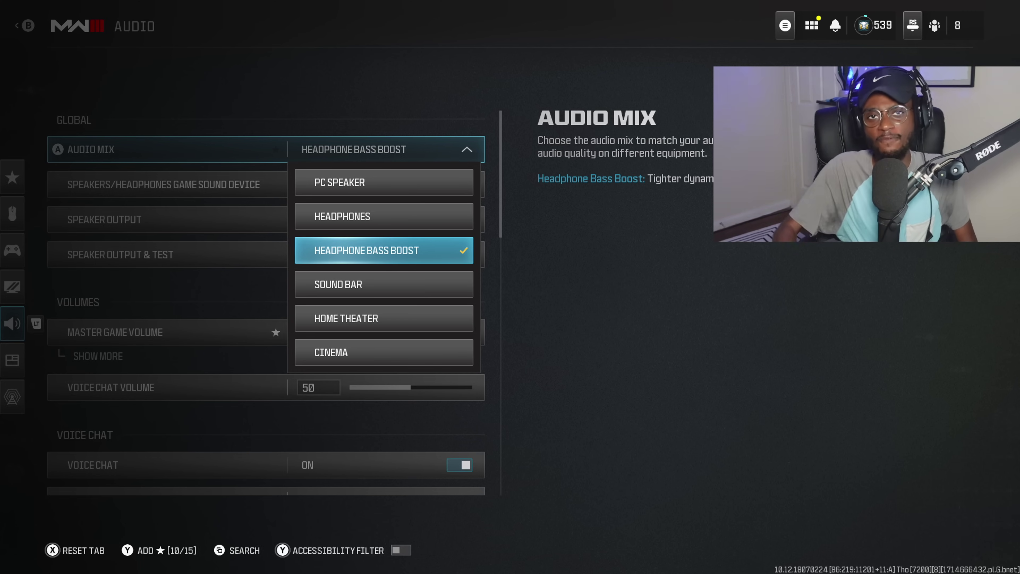
pyautogui.press('Return')
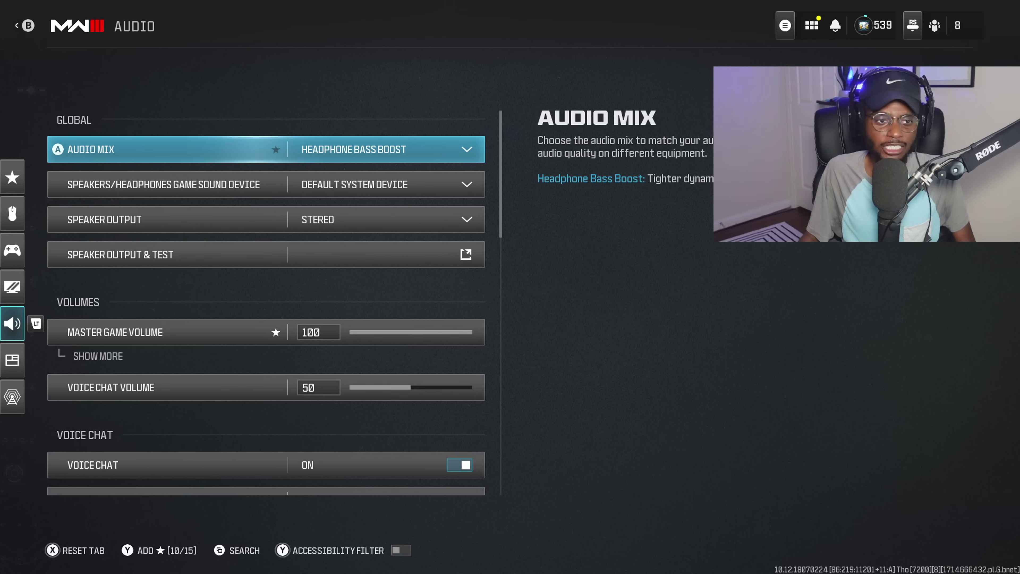
# Step: Review the audio settings from the speaker output and volumes through voice chat to the Voice Chat Output Device
pyautogui.press('Down')
pyautogui.press('Down')
pyautogui.press('Down')
pyautogui.press('Down')
pyautogui.press('Down')
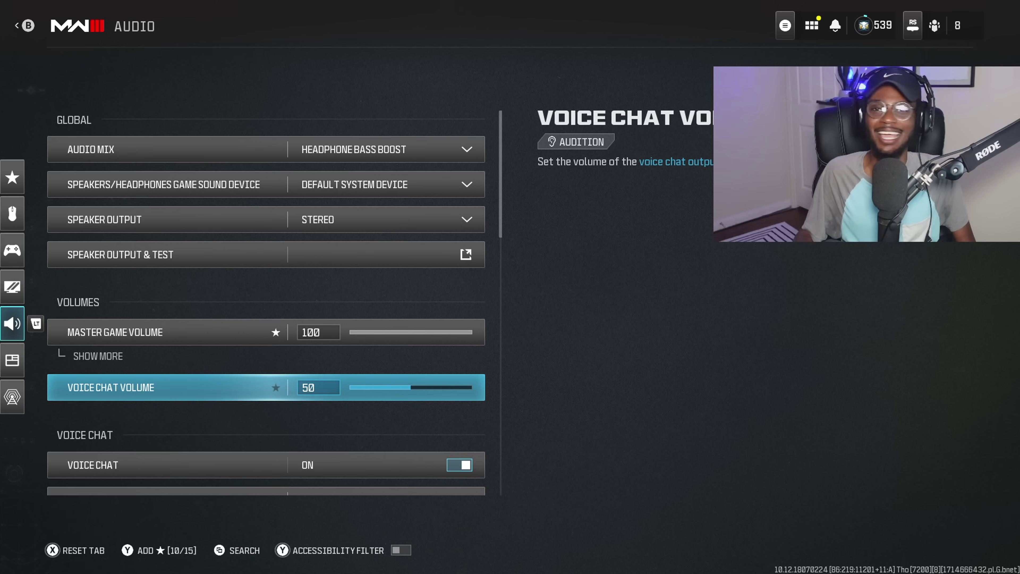
pyautogui.press('Down')
pyautogui.press('Down')
pyautogui.press('Down')
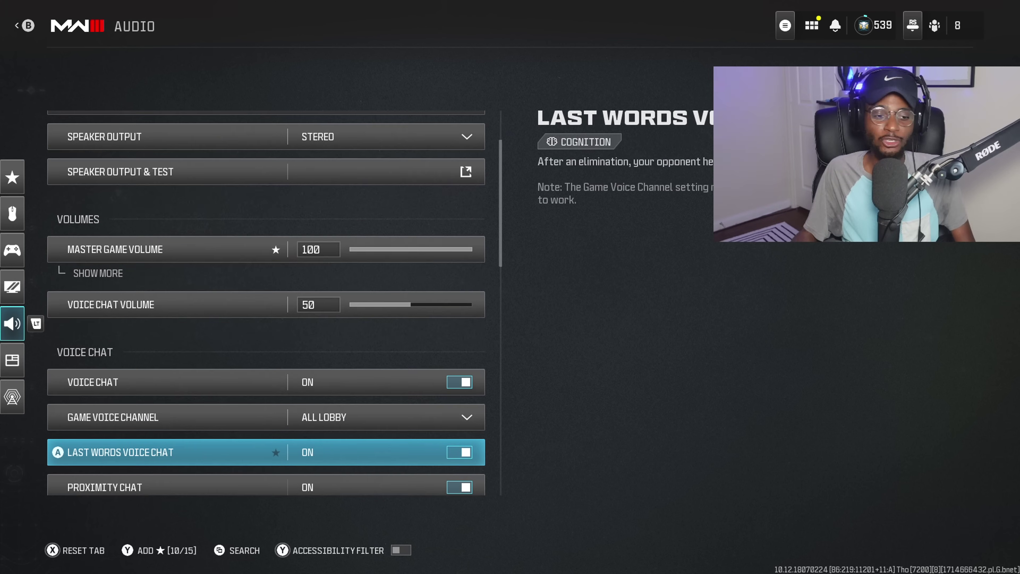
pyautogui.press('Down')
pyautogui.press('Down')
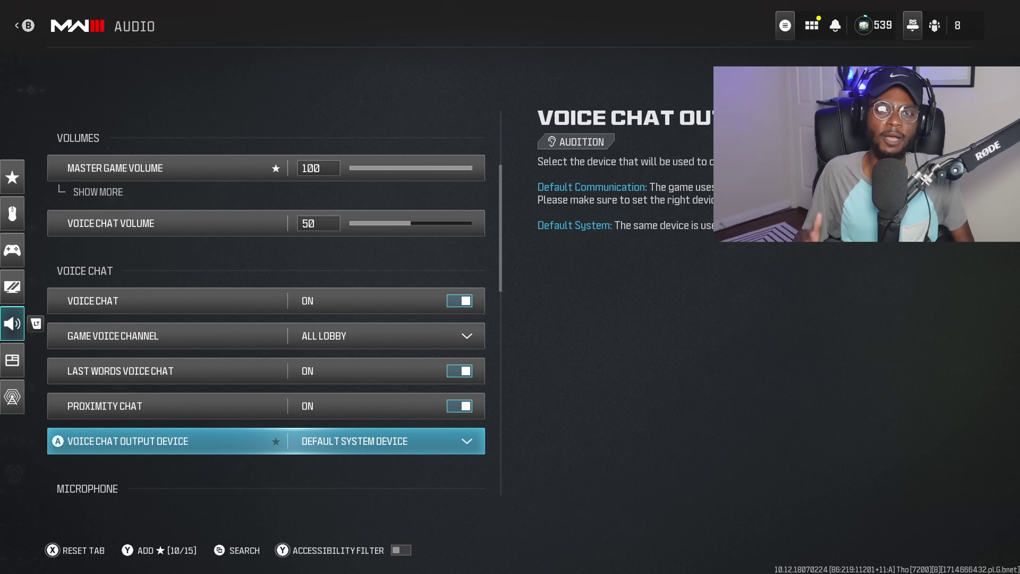
# Step: Examine the microphone mode, input device, level and test options and the subtitle settings in the audio settings
pyautogui.press('Down')
pyautogui.press('Down')
pyautogui.press('Down')
pyautogui.press('Down')
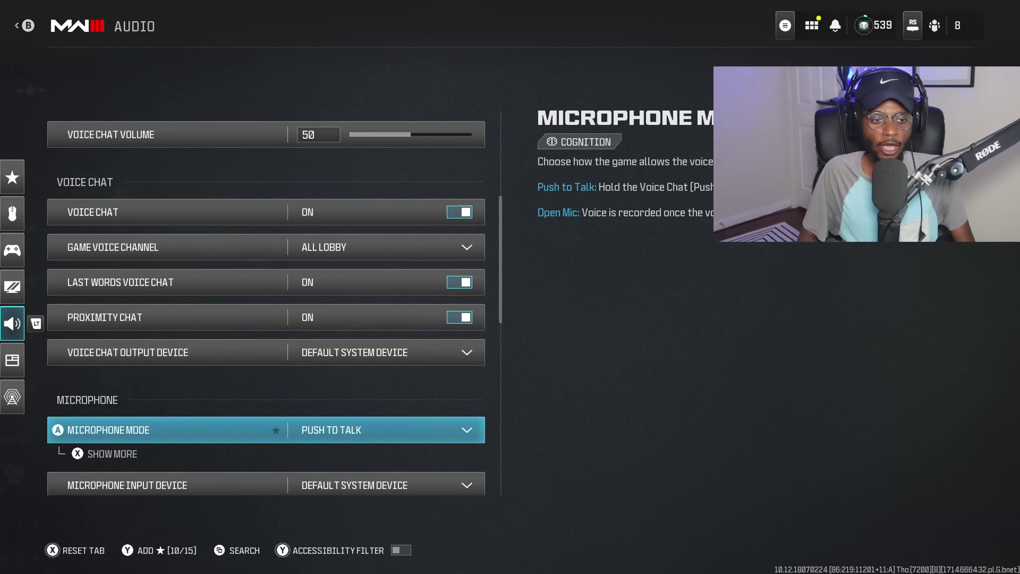
pyautogui.press('Down')
pyautogui.press('Down')
pyautogui.press('Down')
pyautogui.press('Down')
pyautogui.press('Down')
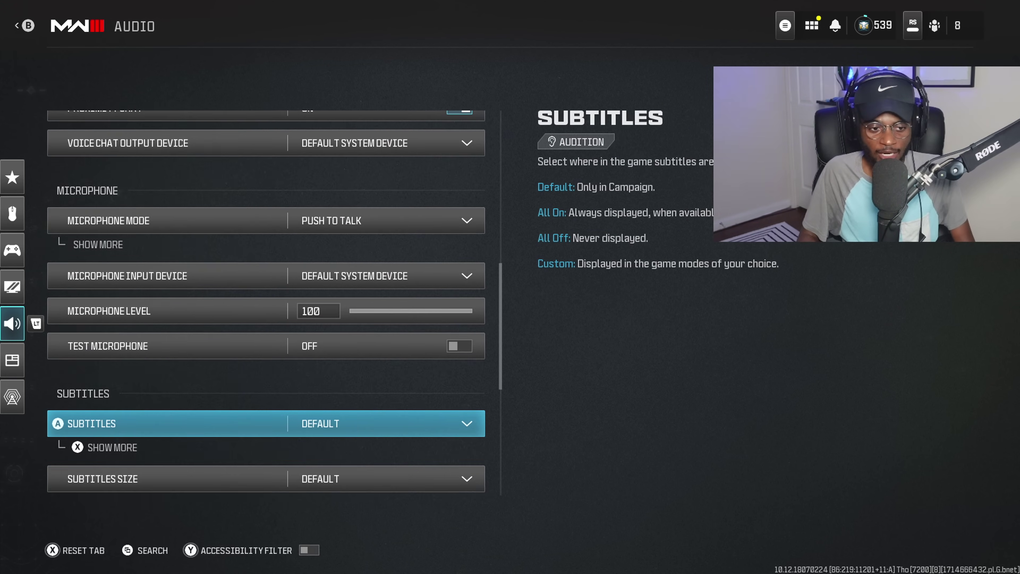
pyautogui.press('Down')
pyautogui.press('Down')
pyautogui.press('Down')
pyautogui.press('Down')
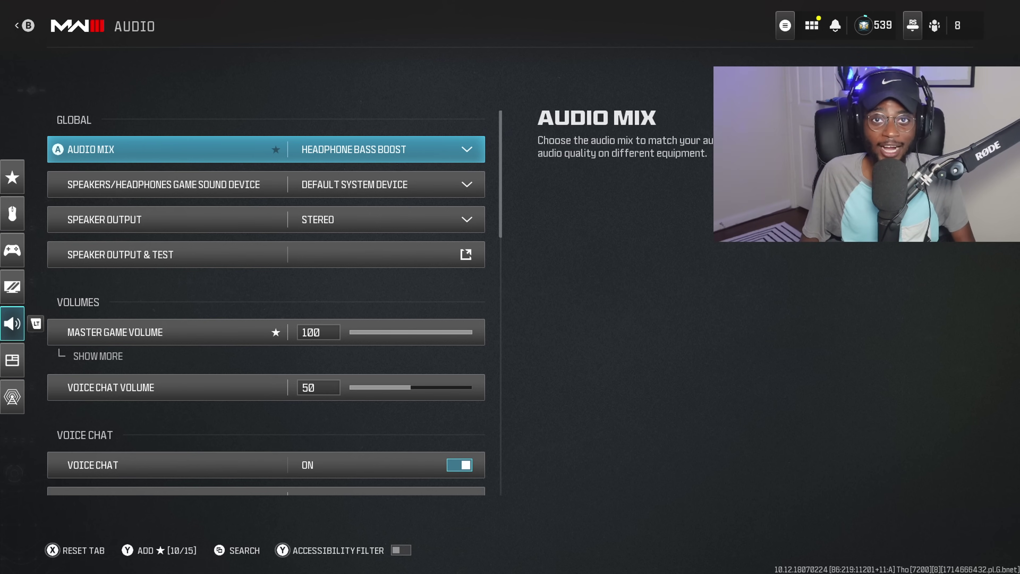
# Step: Compare the Round and Square options for Mini Map Shape in the interface settings and choose Square
pyautogui.press('e')
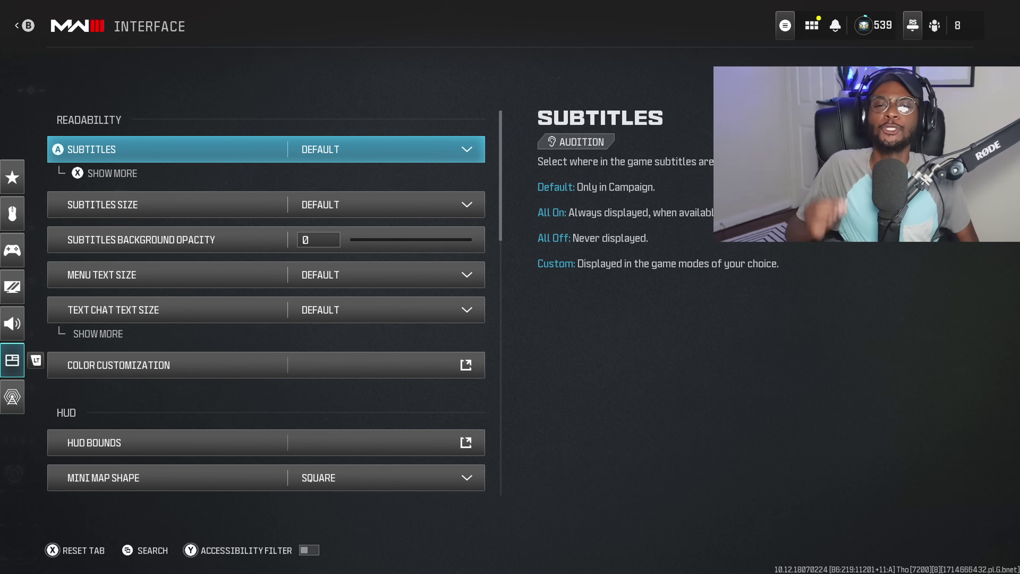
pyautogui.press('Down')
pyautogui.press('Down')
pyautogui.press('Down')
pyautogui.press('Down')
pyautogui.press('Down')
pyautogui.press('Down')
pyautogui.press('Down')
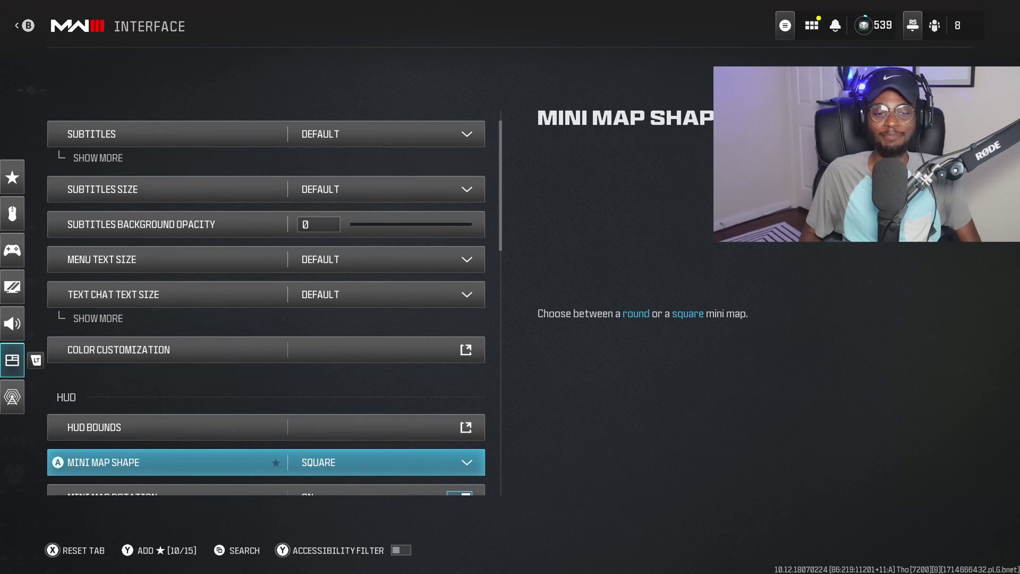
pyautogui.press('Return')
pyautogui.press('Up')
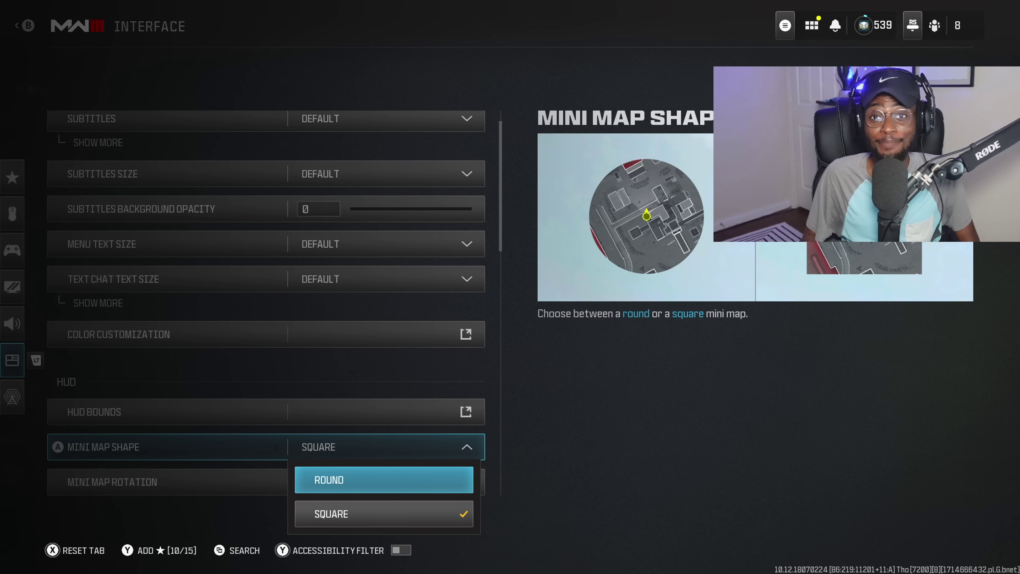
pyautogui.press('Down')
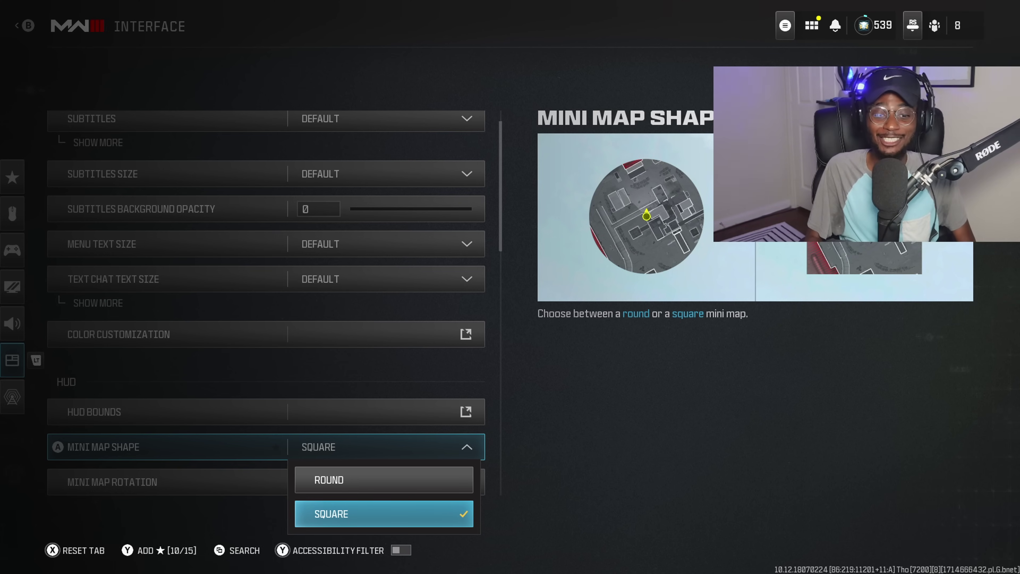
pyautogui.press('Return')
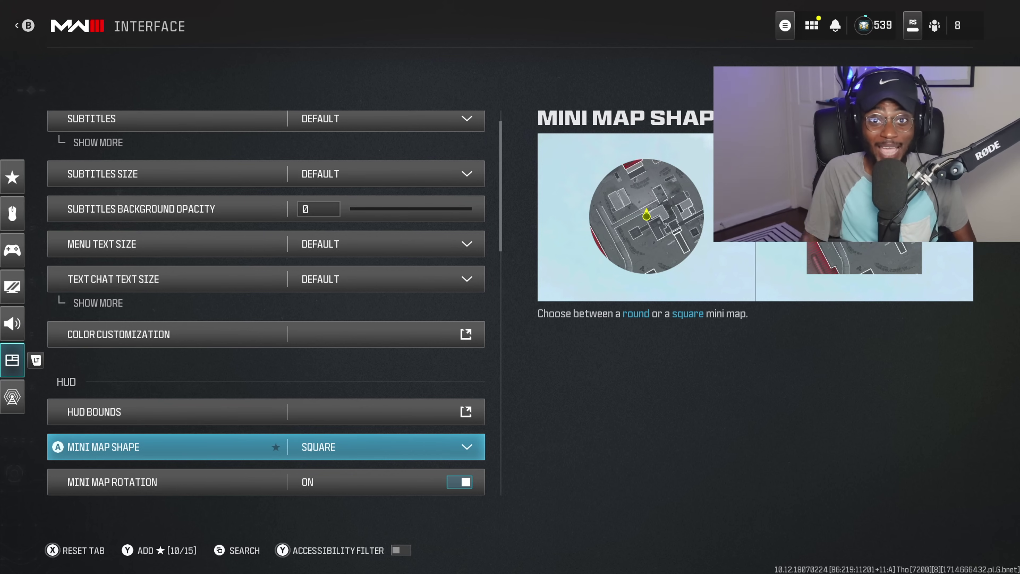
# Step: Review the HUD settings from Mini Map Rotation and Crosshairs through the hit markers to Vehicle HUD Prompts
pyautogui.press('Down')
pyautogui.press('Down')
pyautogui.press('Down')
pyautogui.press('Down')
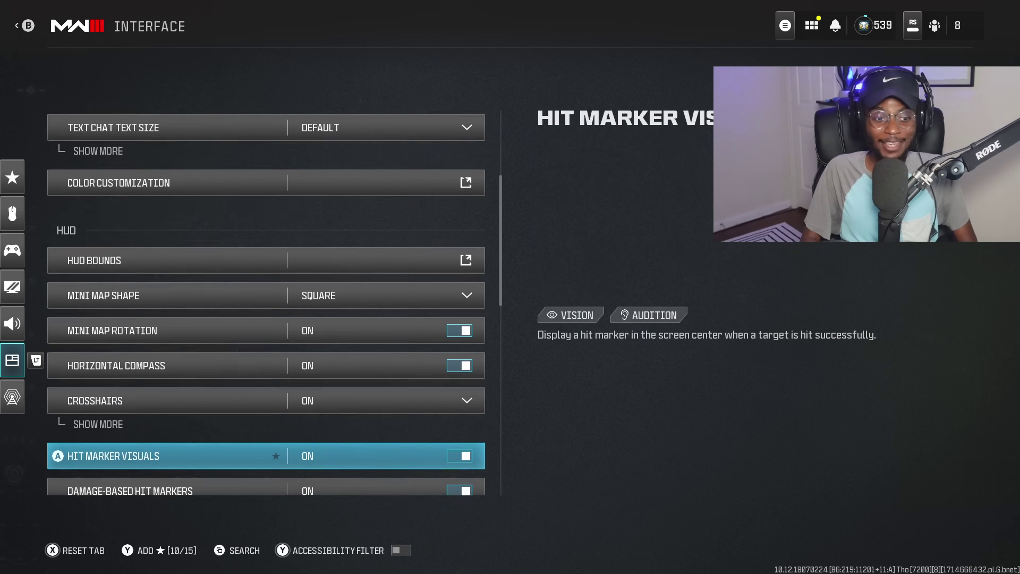
pyautogui.press('Down')
pyautogui.press('Down')
pyautogui.press('Down')
pyautogui.press('Down')
pyautogui.press('Down')
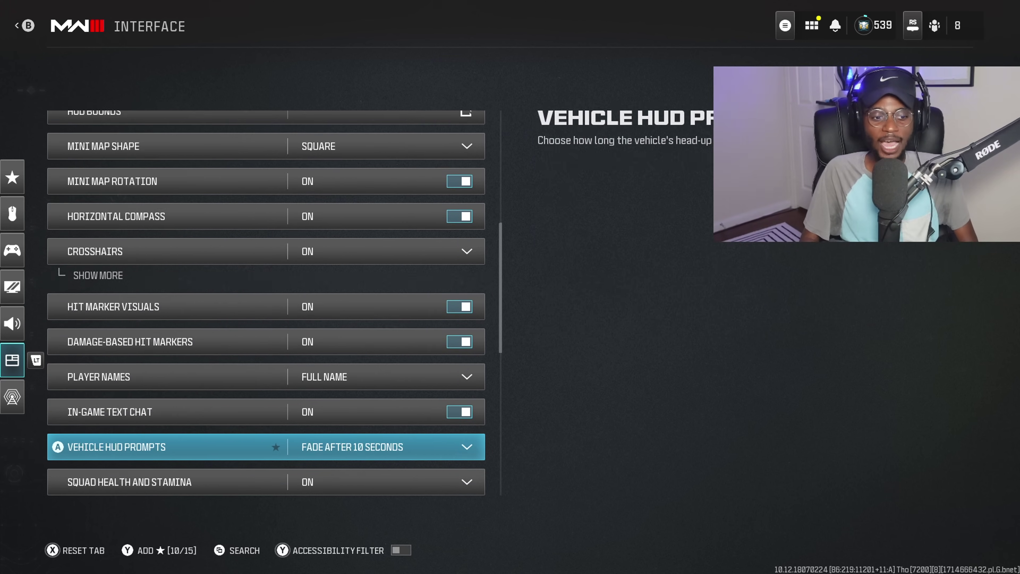
# Step: Examine the Squad Health and Stamina option and the telemetry settings, including Connection Meter and Network In-Game Alert Icons
pyautogui.press('Down')
pyautogui.press('Down')
pyautogui.press('Down')
pyautogui.press('Down')
pyautogui.press('Down')
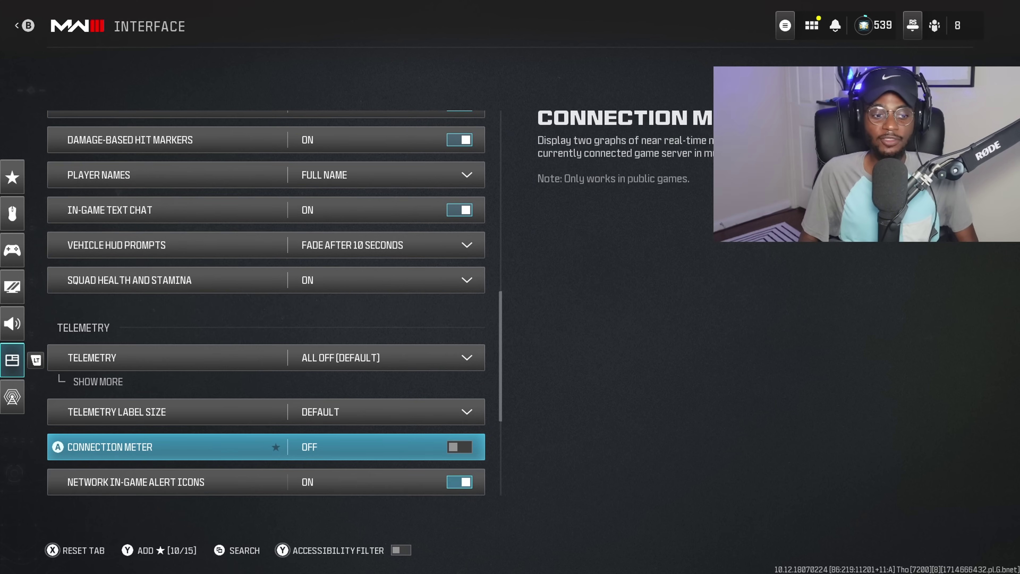
pyautogui.press('Down')
pyautogui.press('Down')
pyautogui.press('Down')
pyautogui.press('Down')
pyautogui.press('Down')
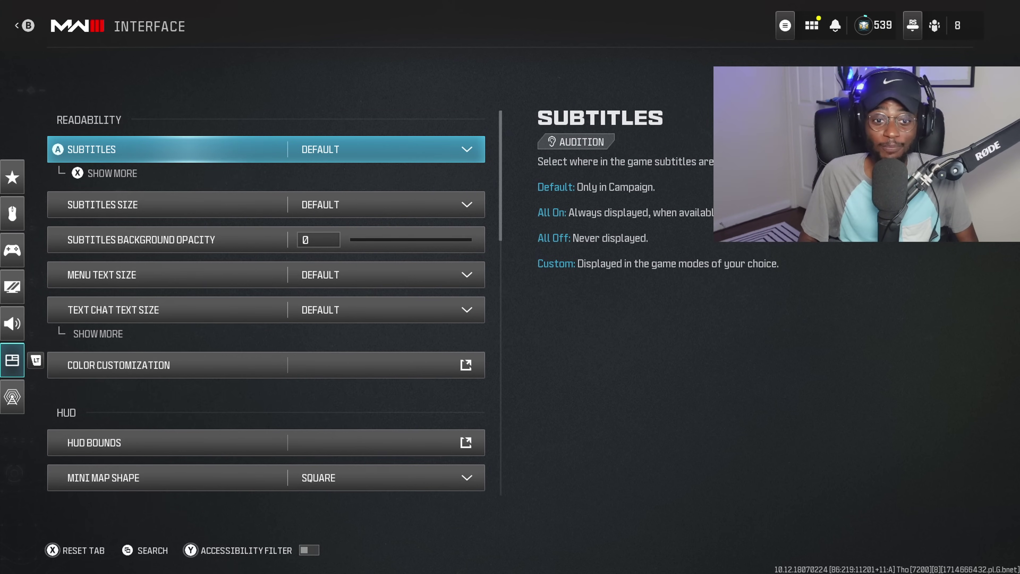
# Step: Leave the interface settings and open the aiming section of the controller settings
pyautogui.press('Escape')
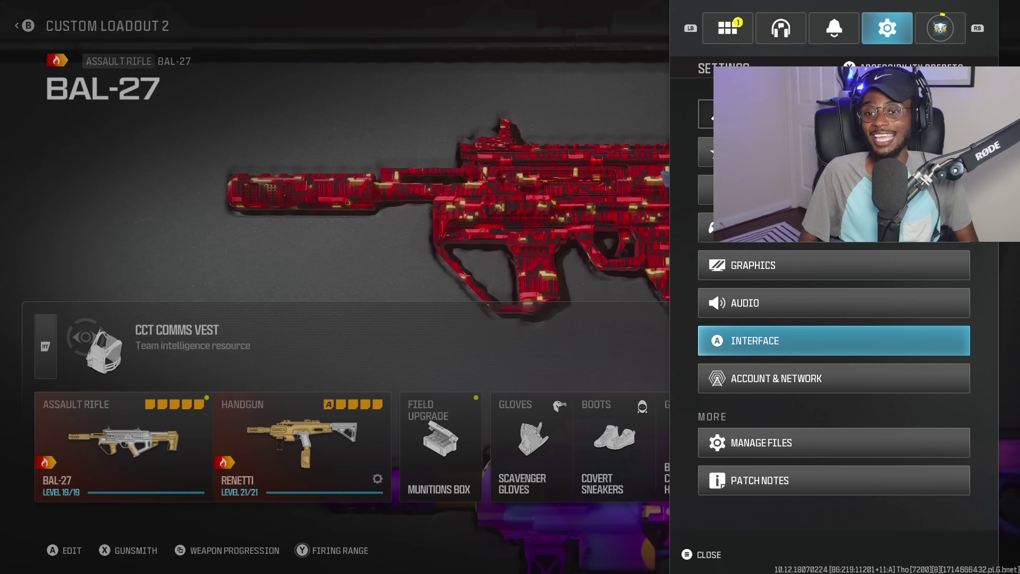
pyautogui.press('Up')
pyautogui.press('Up')
pyautogui.press('Up')
pyautogui.press('Return')
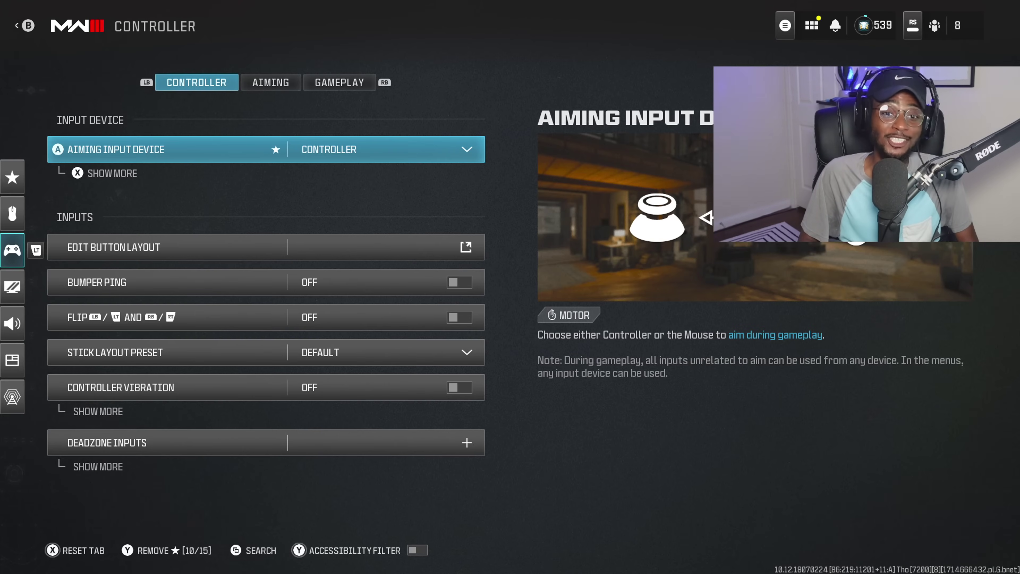
pyautogui.press('e')
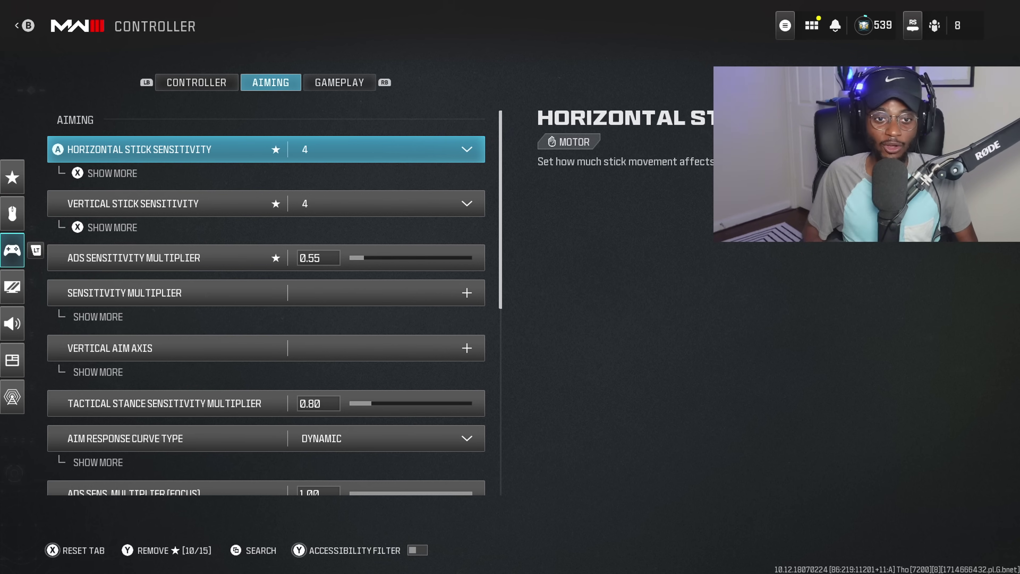
# Step: Review the aiming settings from the stick sensitivities and ADS Sensitivity Multiplier through to Aim Assist Type
pyautogui.press('Down')
pyautogui.press('Down')
pyautogui.press('Down')
pyautogui.press('Up')
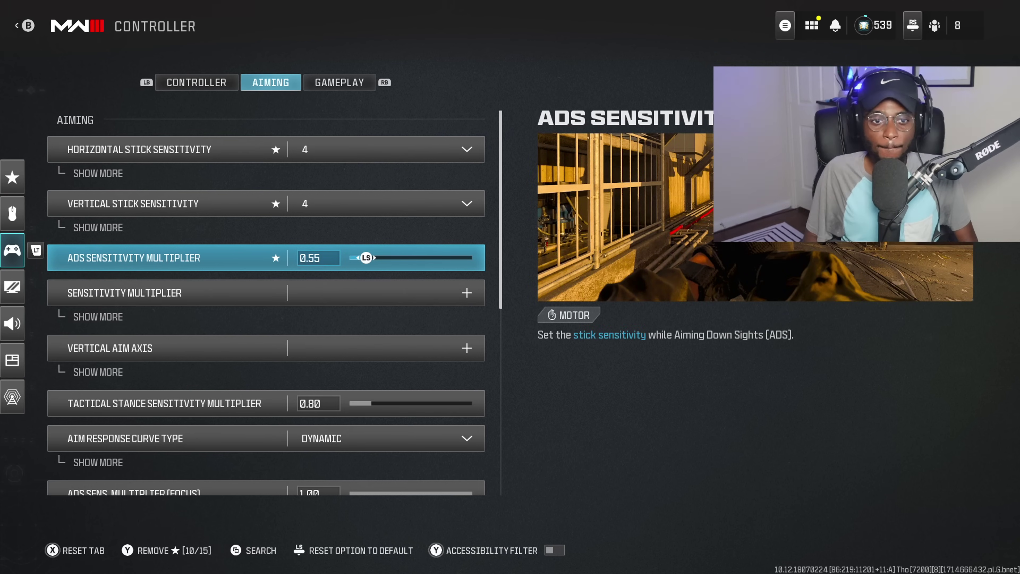
pyautogui.press('Down')
pyautogui.press('Down')
pyautogui.press('Down')
pyautogui.press('Down')
pyautogui.press('Down')
pyautogui.press('Down')
pyautogui.press('Down')
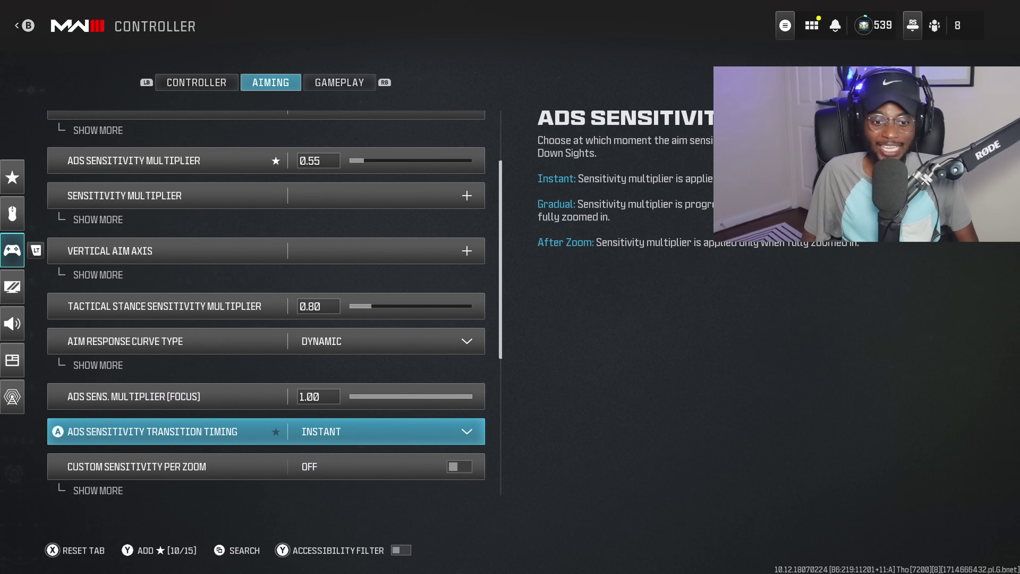
pyautogui.press('Down')
pyautogui.press('Down')
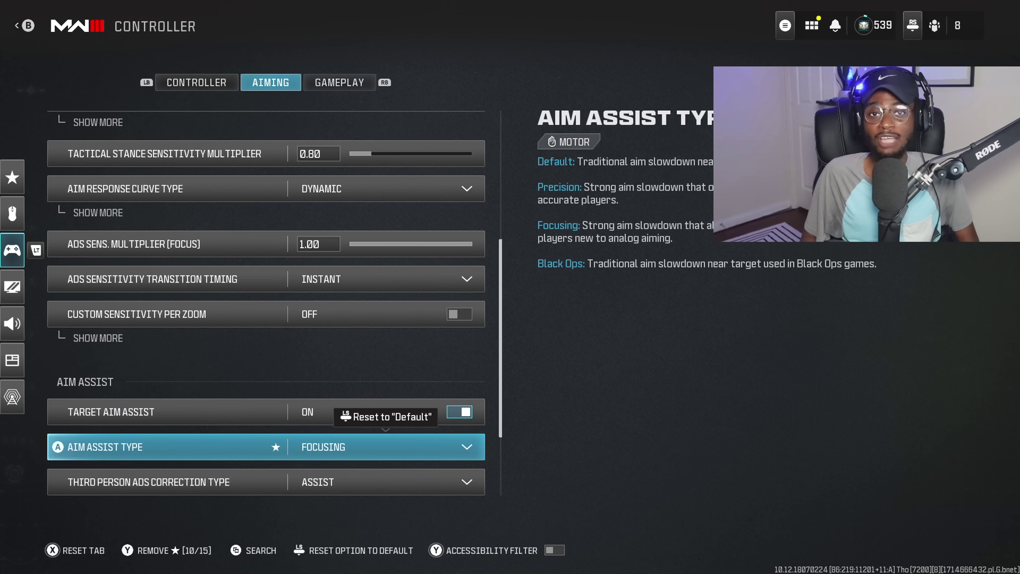